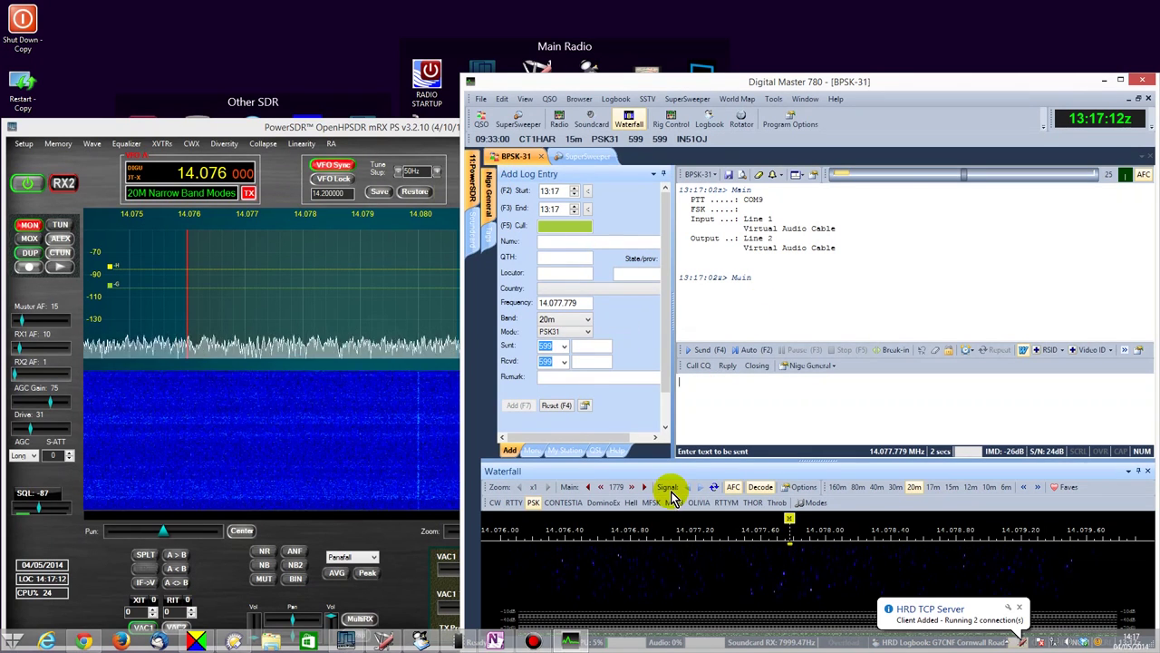
Step: Transmit the CQ Repeat macro from the Call CQ set in Digital Master 780
click(700, 369)
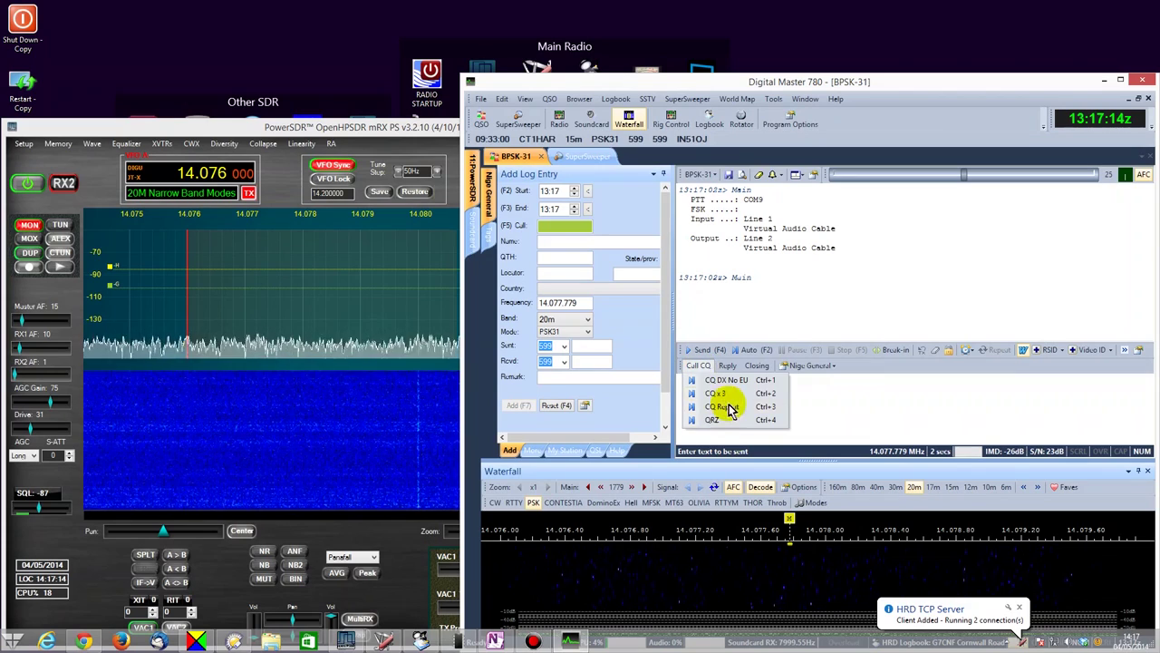
click(403, 556)
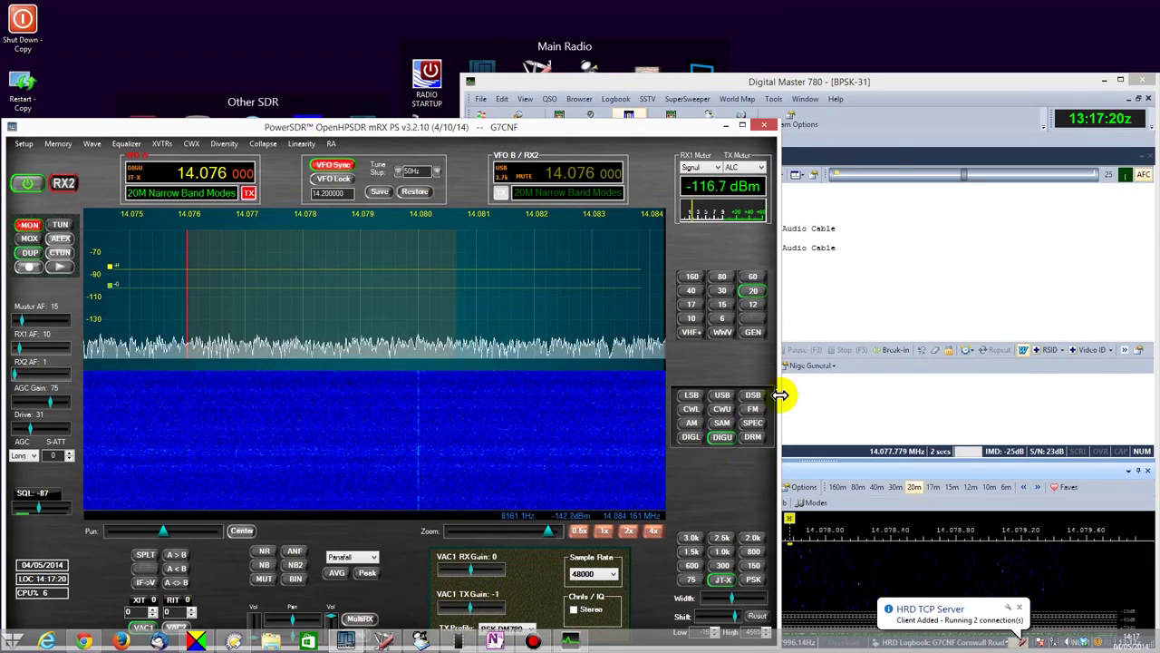
click(909, 86)
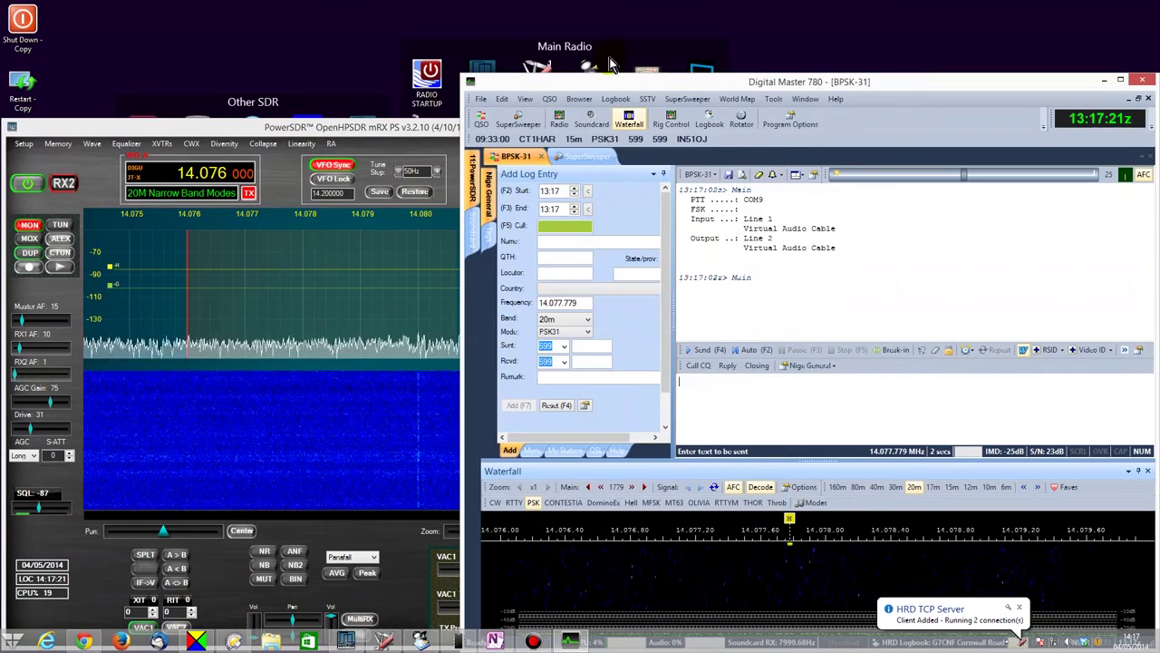
click(591, 126)
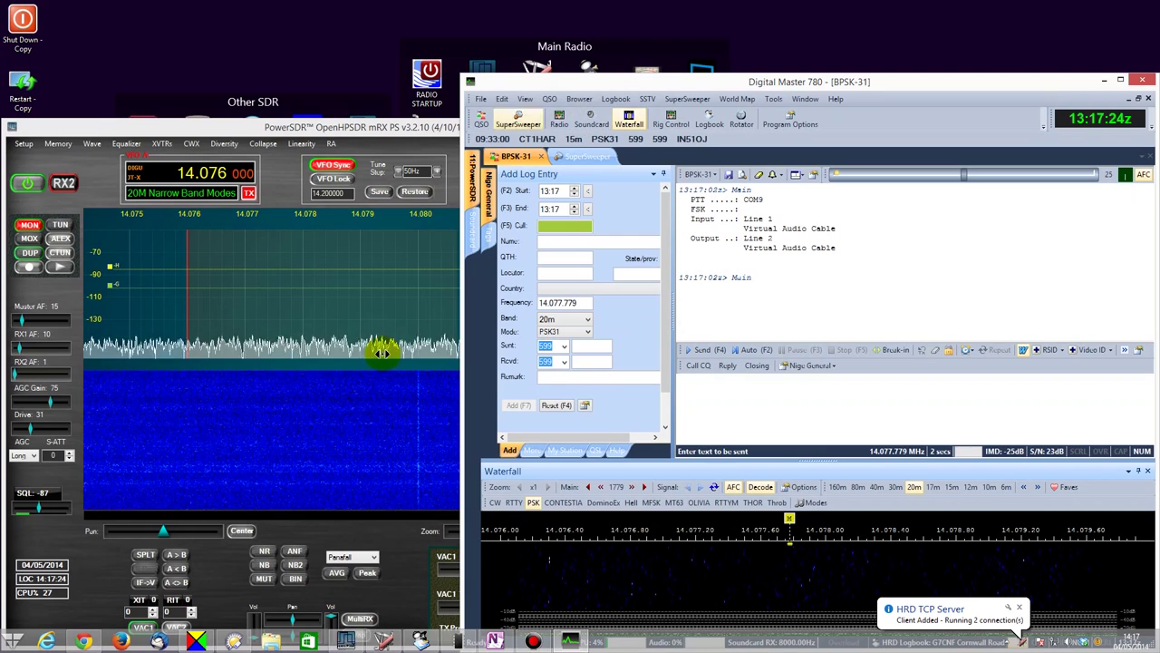
click(699, 366)
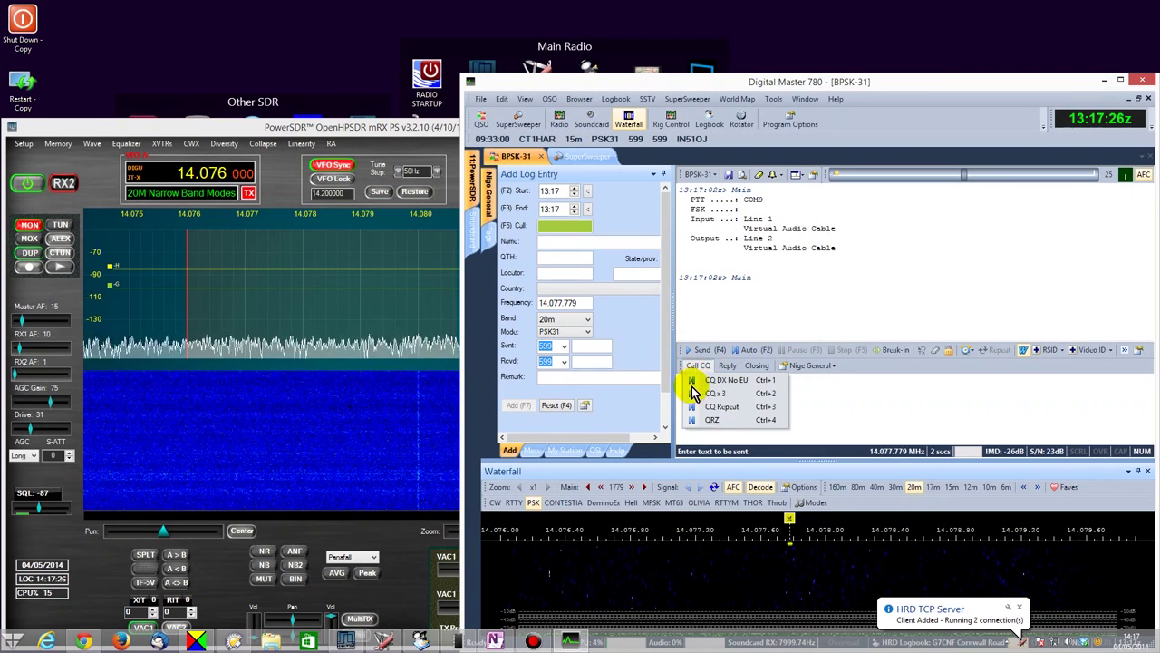
click(722, 406)
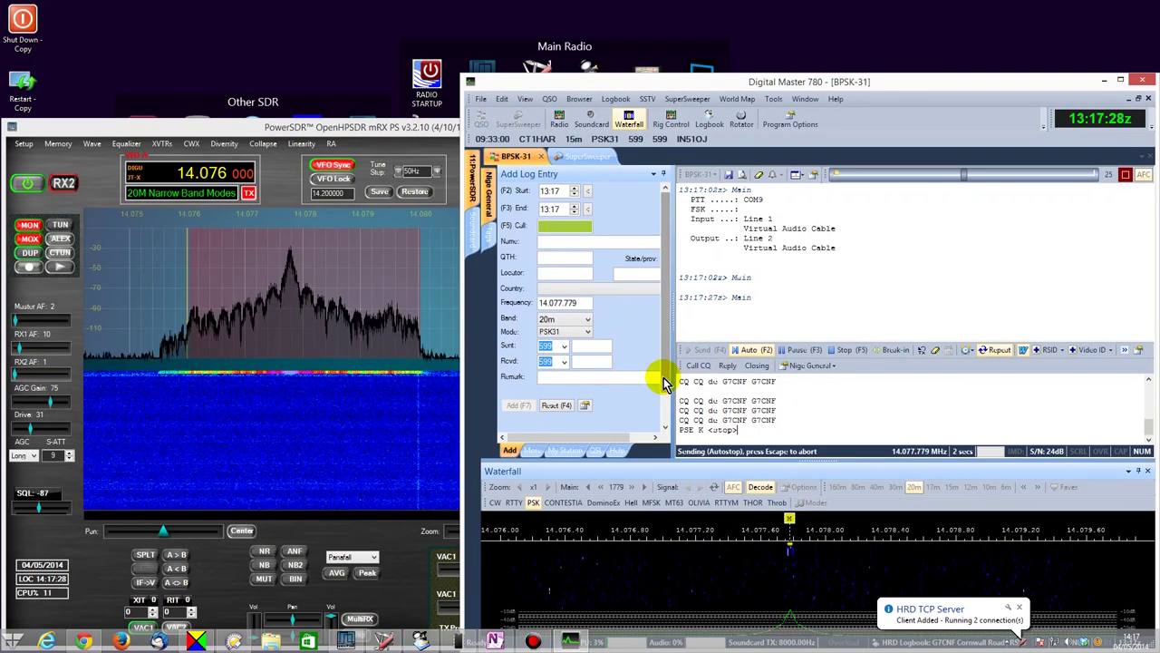
Step: Switch to PowerSDR and set the TX meter to ALC Comp, and stop the Digital Master 780 transmission
click(432, 132)
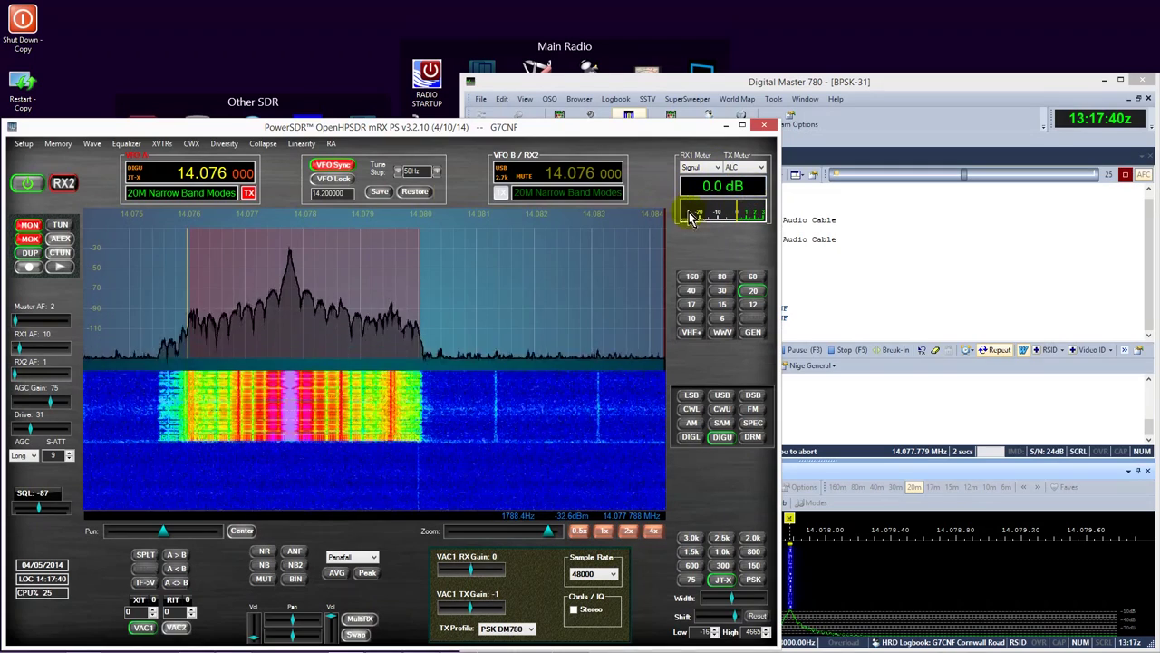
click(760, 169)
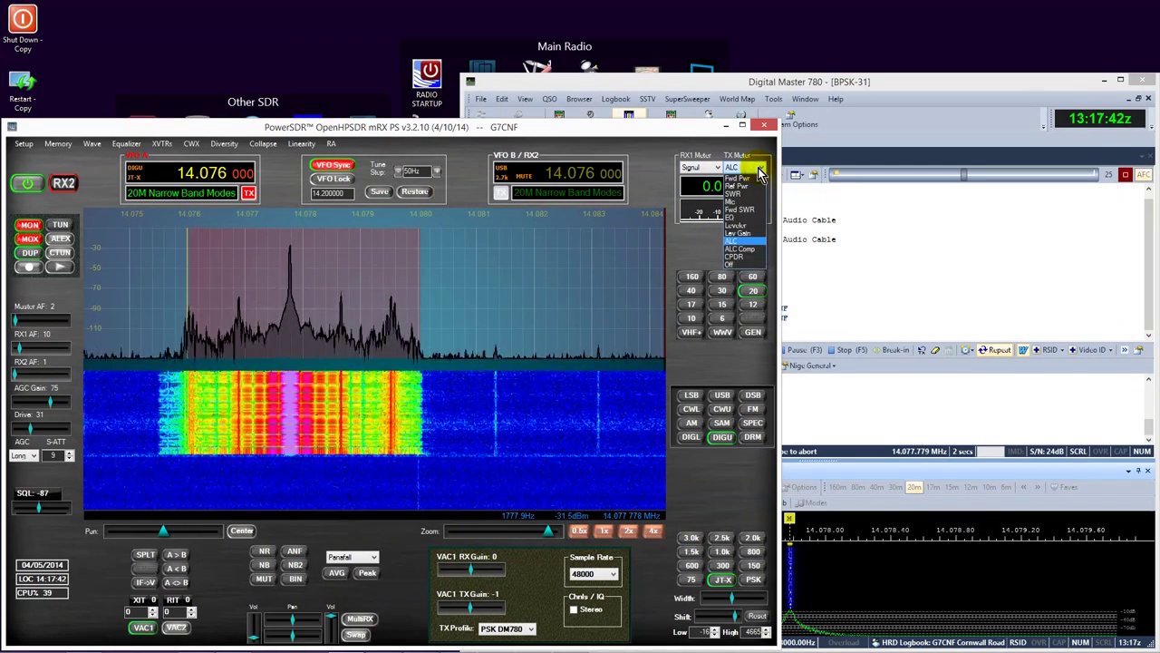
click(741, 249)
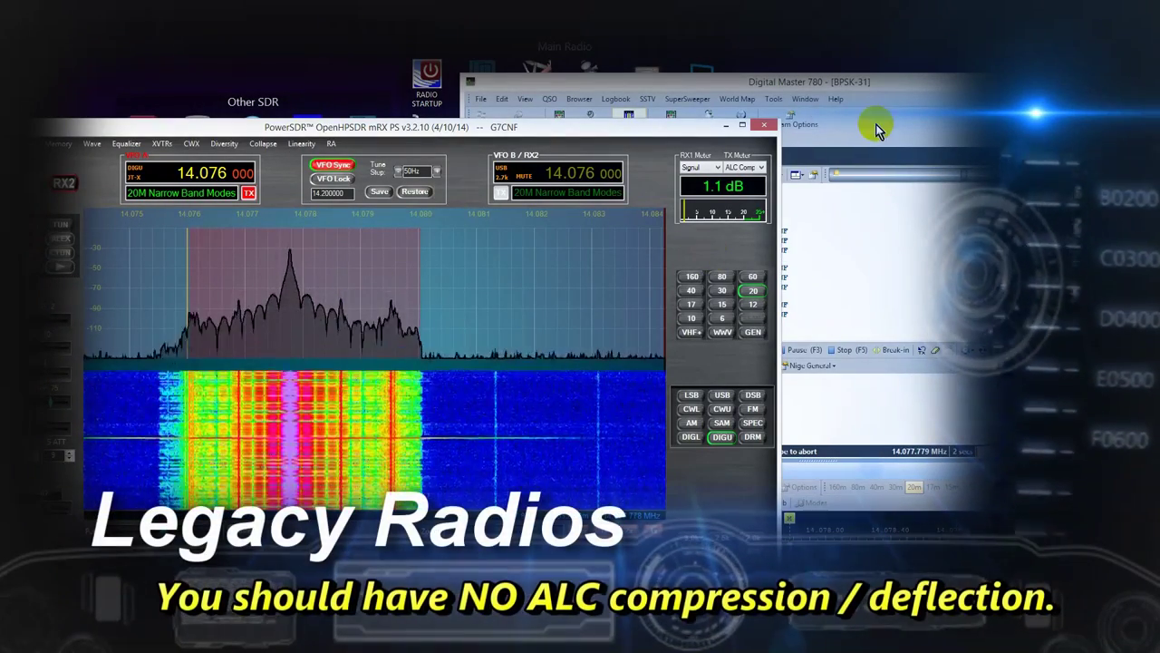
click(848, 350)
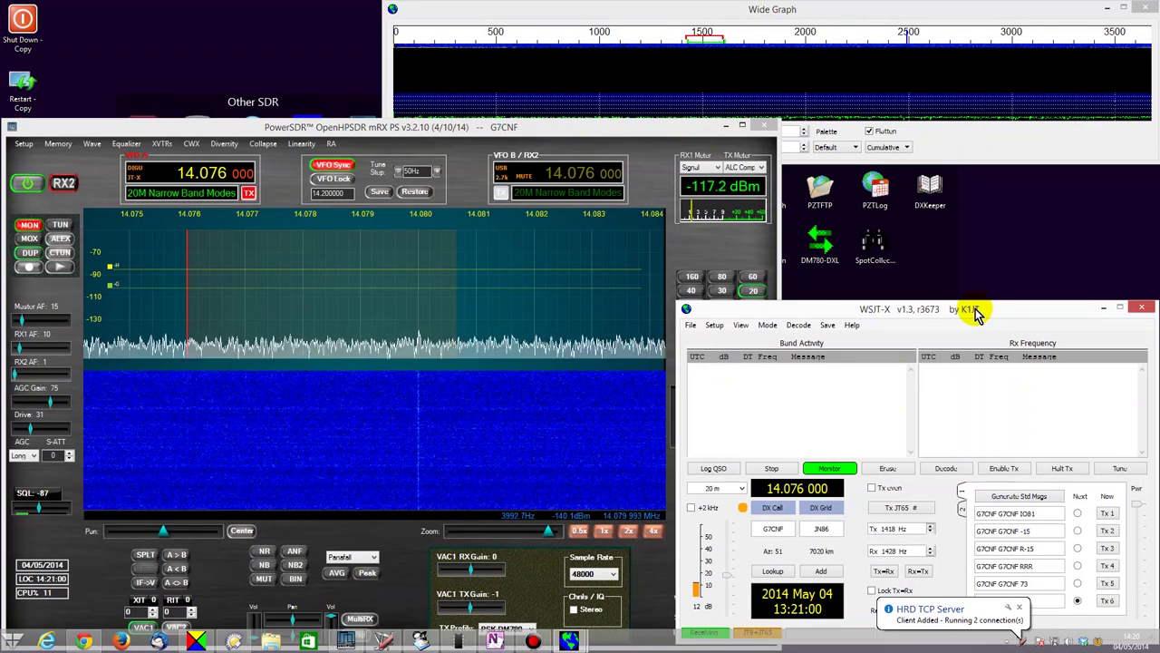
Step: Enable transmission of the CQ message in WSJT-X with Tx even off, and bring PowerSDR forward to check its ALC Comp meter
click(878, 490)
click(1004, 468)
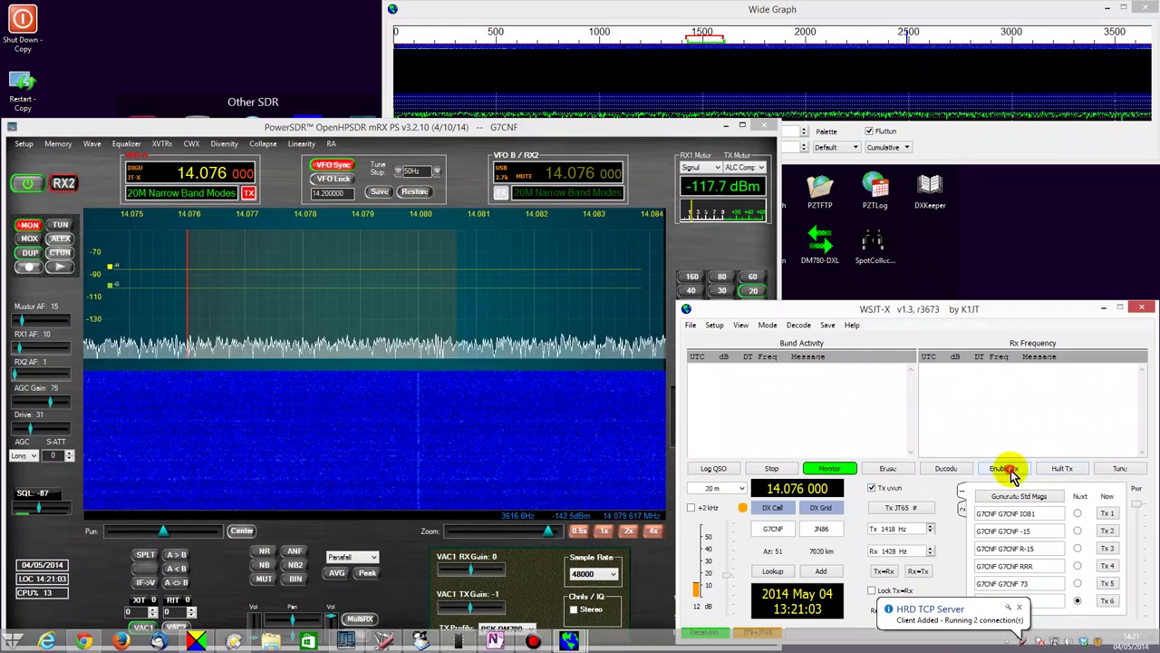
click(876, 489)
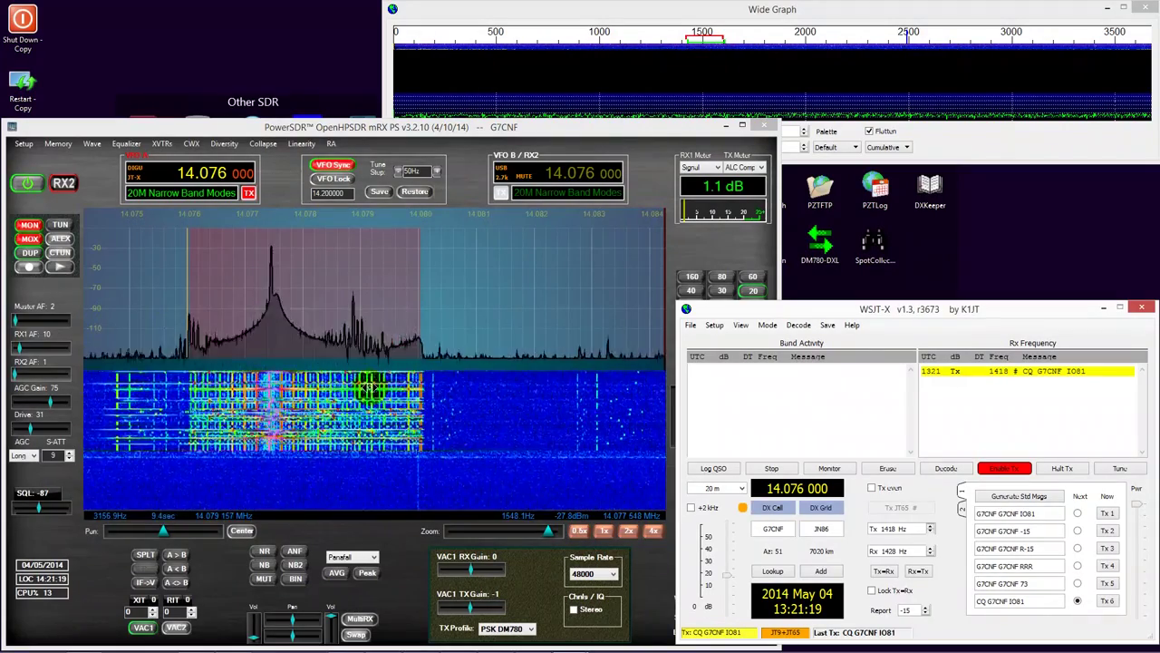
click(716, 249)
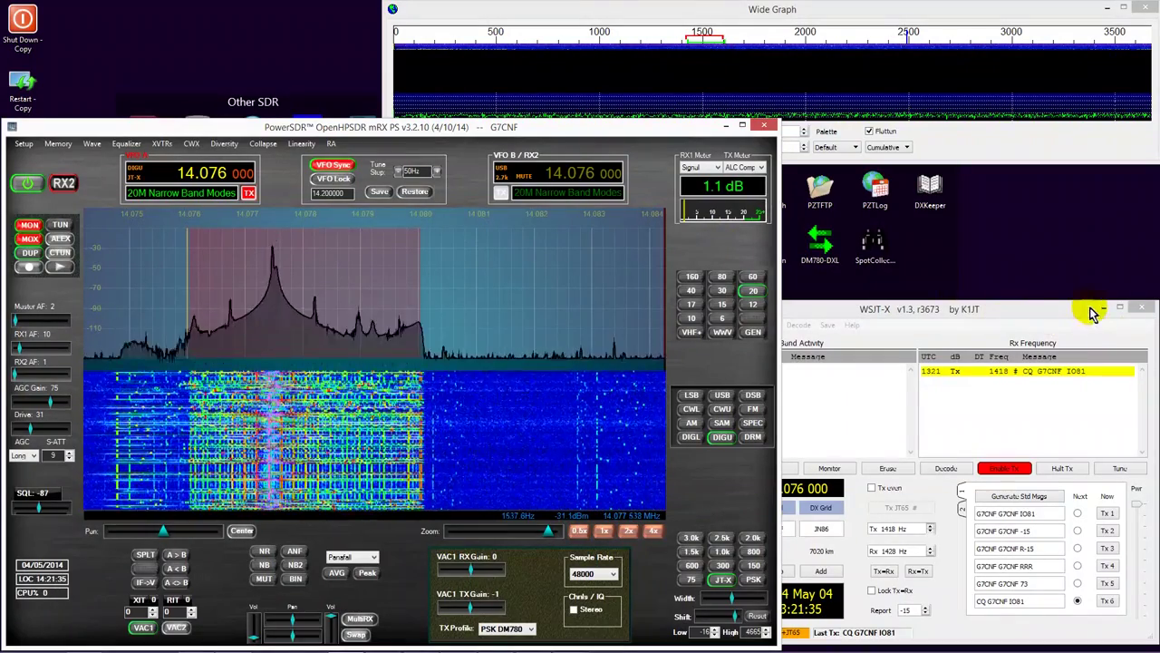
Step: Return to WSJT-X, disable transmission and close the program
click(1140, 511)
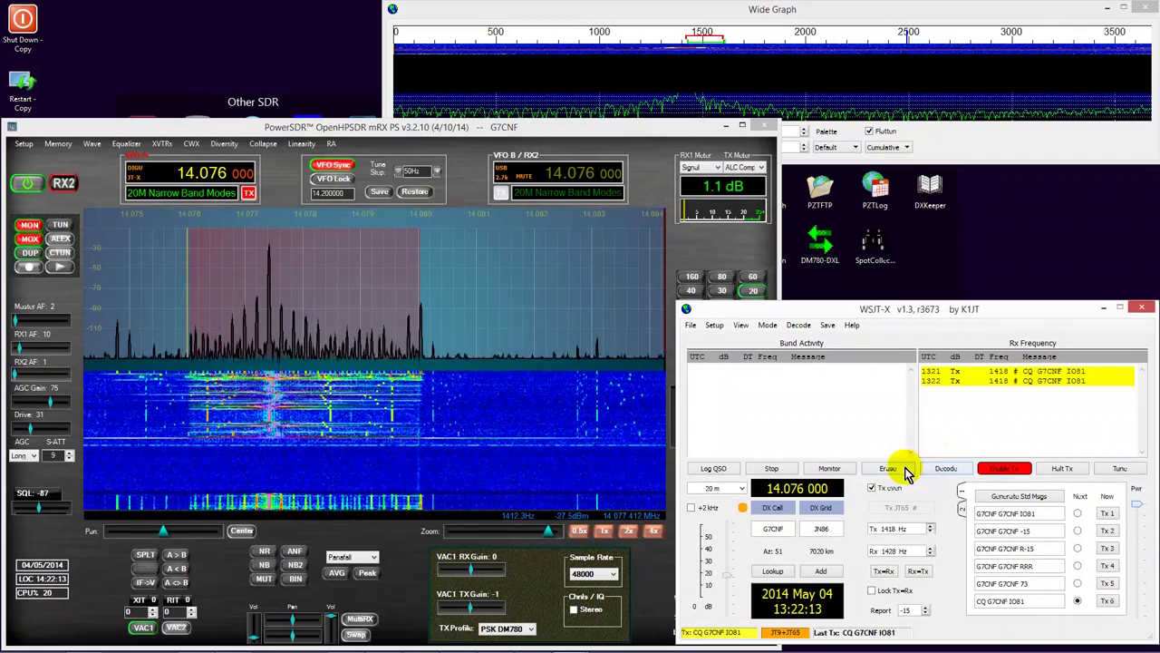
click(1014, 469)
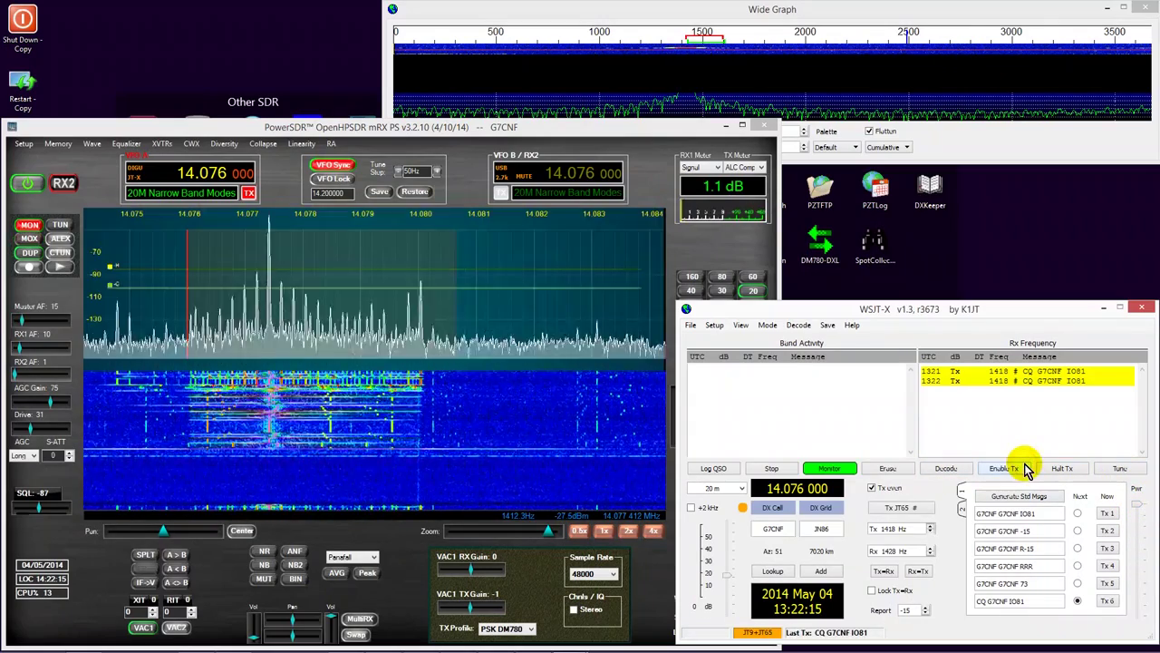
click(1139, 311)
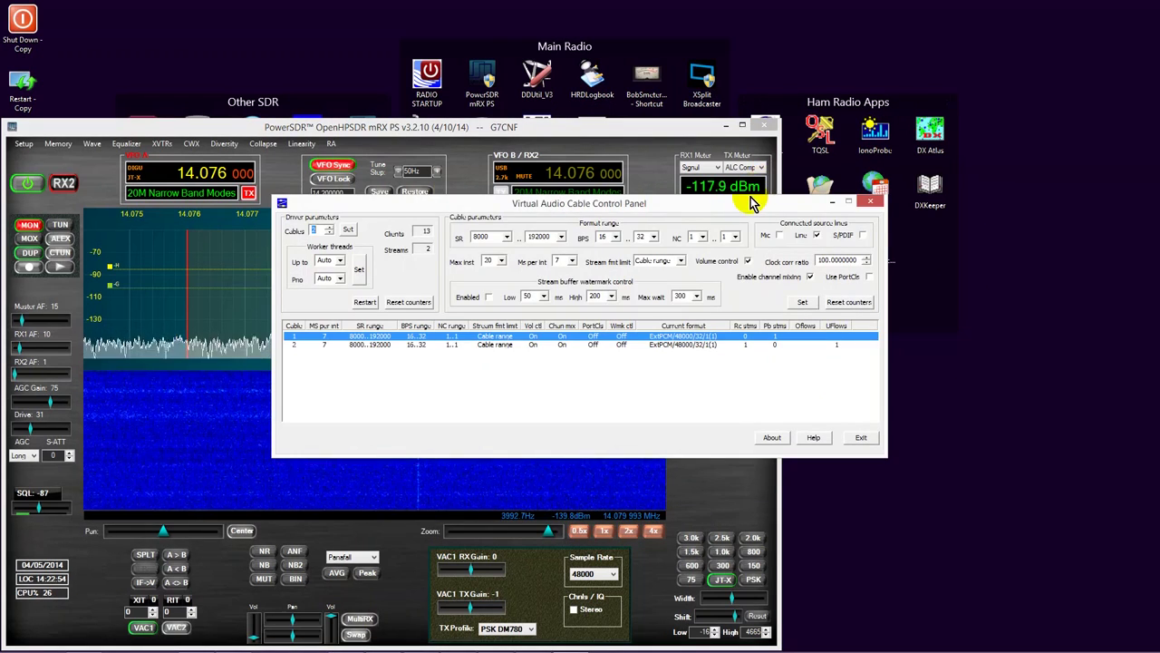
Step: Turn off VAC1 in PowerSDR and restart the driver in the Virtual Audio Cable Control Panel, keeping its window clear of PowerSDR
drag(748, 207, 958, 119)
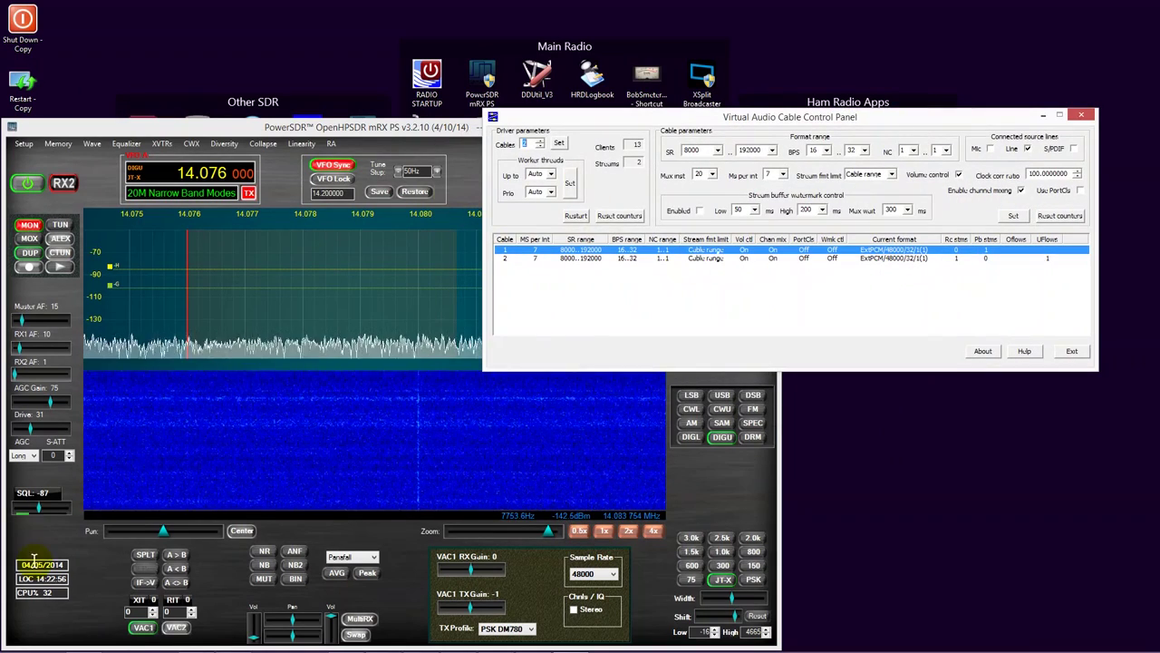
click(142, 629)
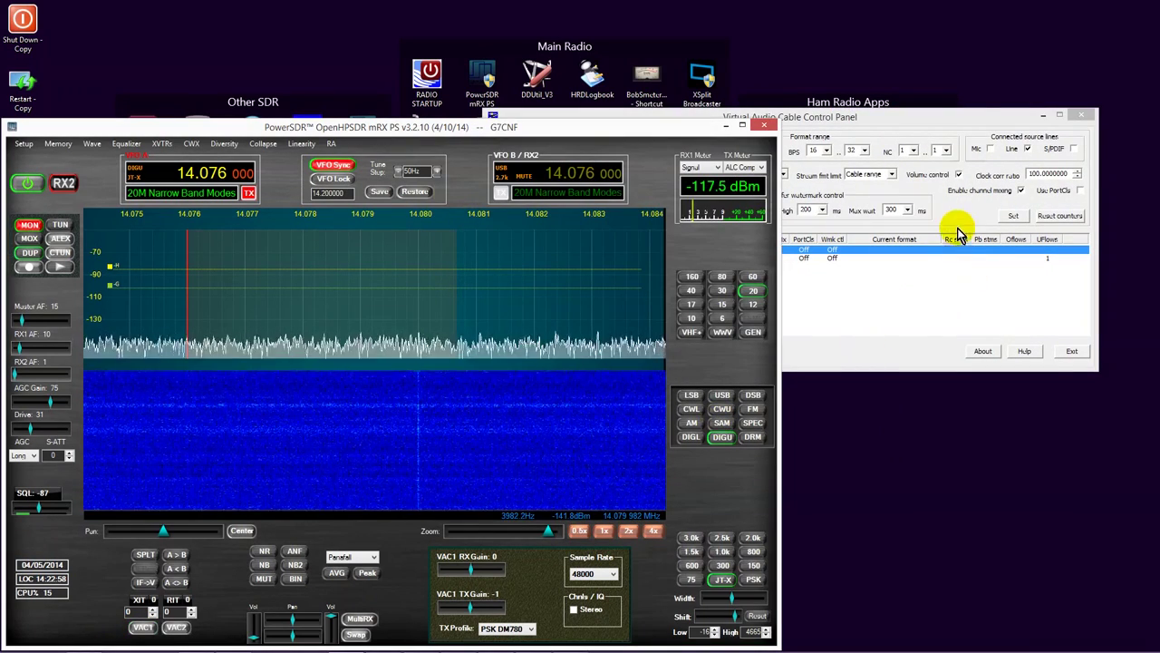
click(961, 122)
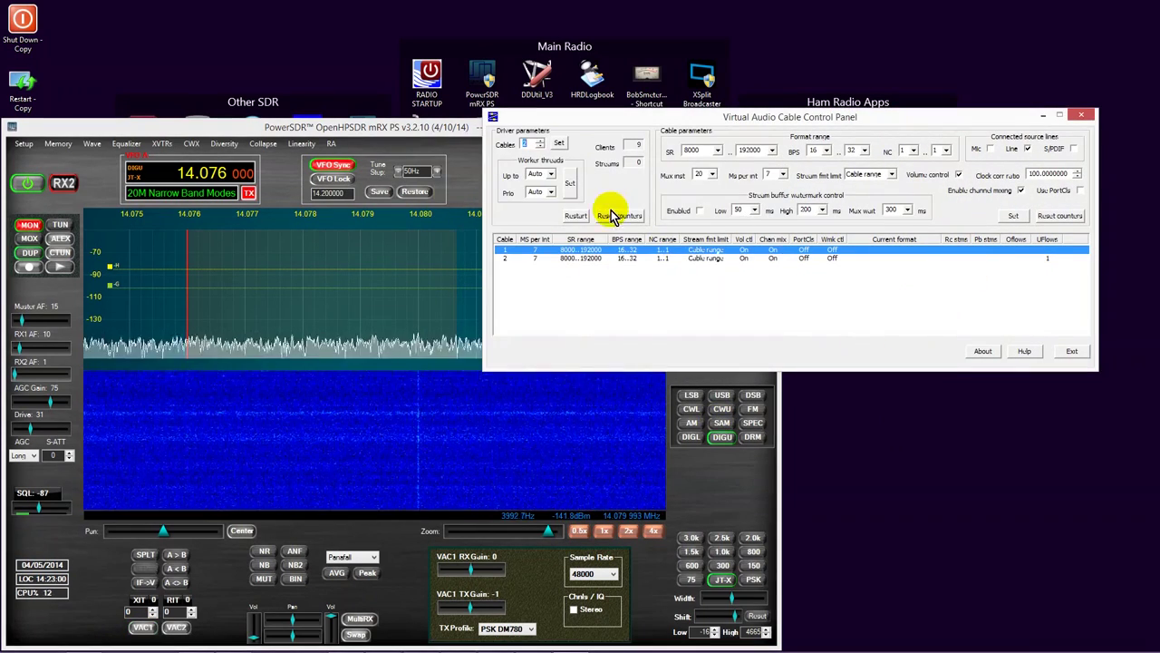
click(572, 218)
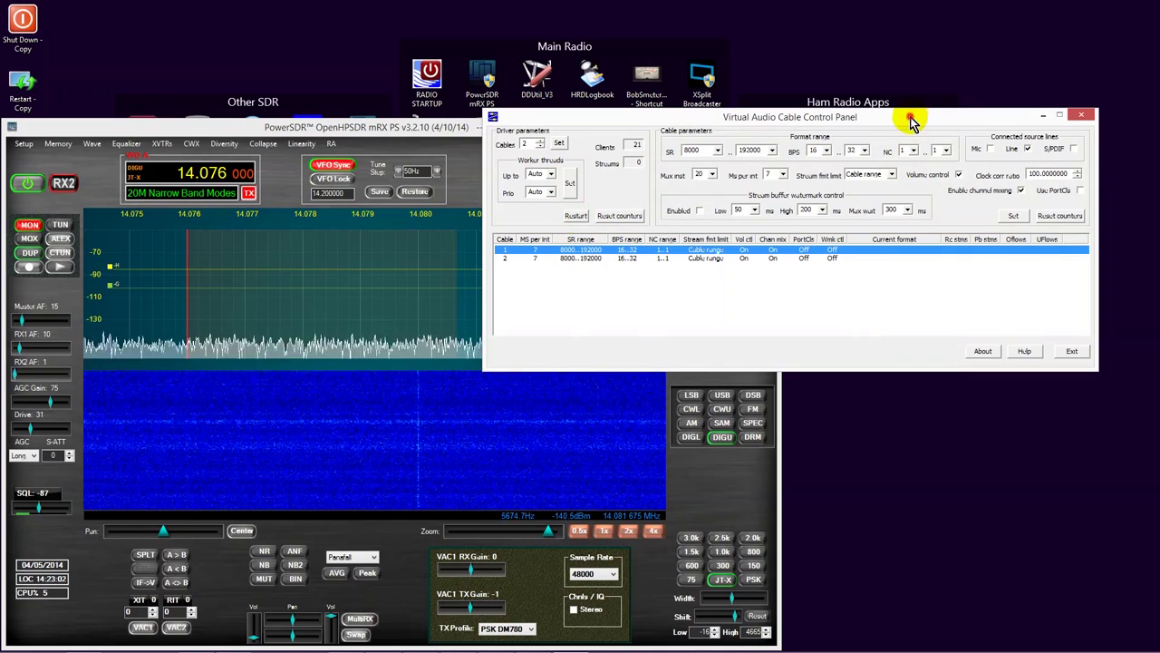
drag(909, 121, 970, 28)
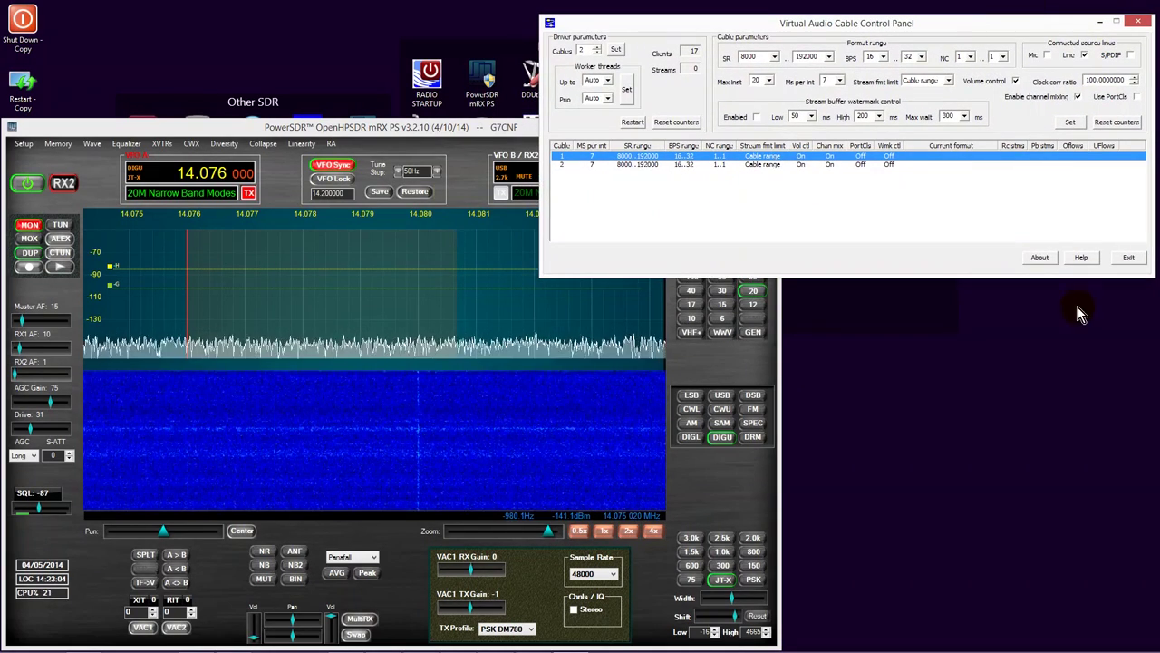
Step: Switch to Chrome, highlight the WSJT-X user guide sentence on raw sampling at 48000 Hz, and minimize the browser
mouse_move(390, 645)
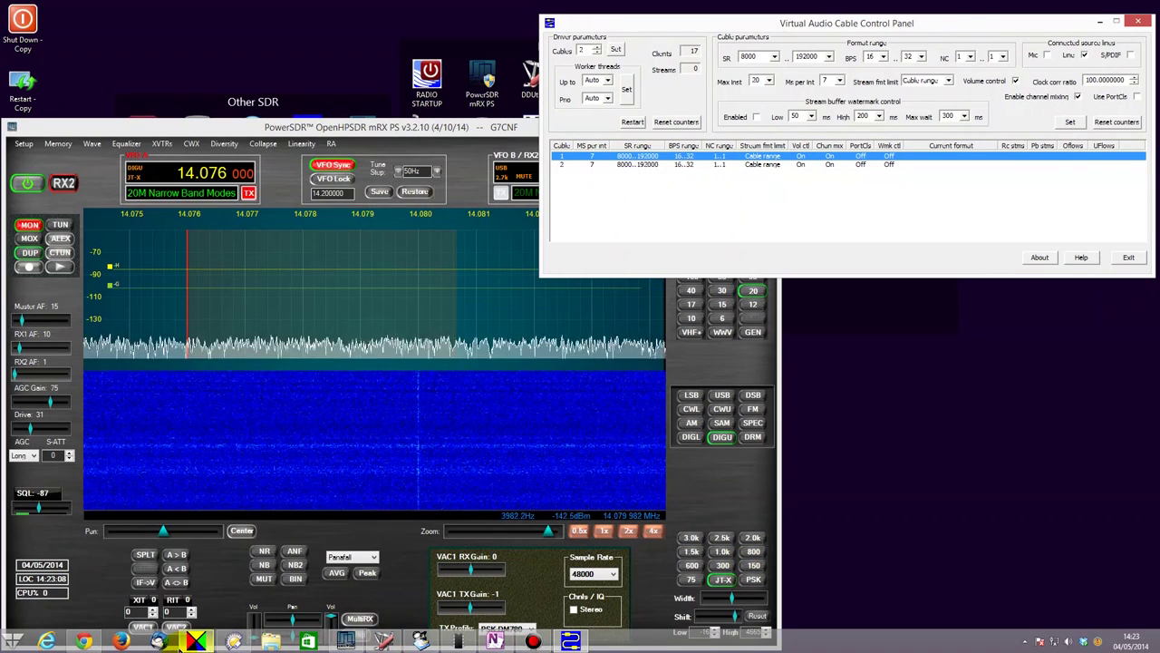
click(83, 641)
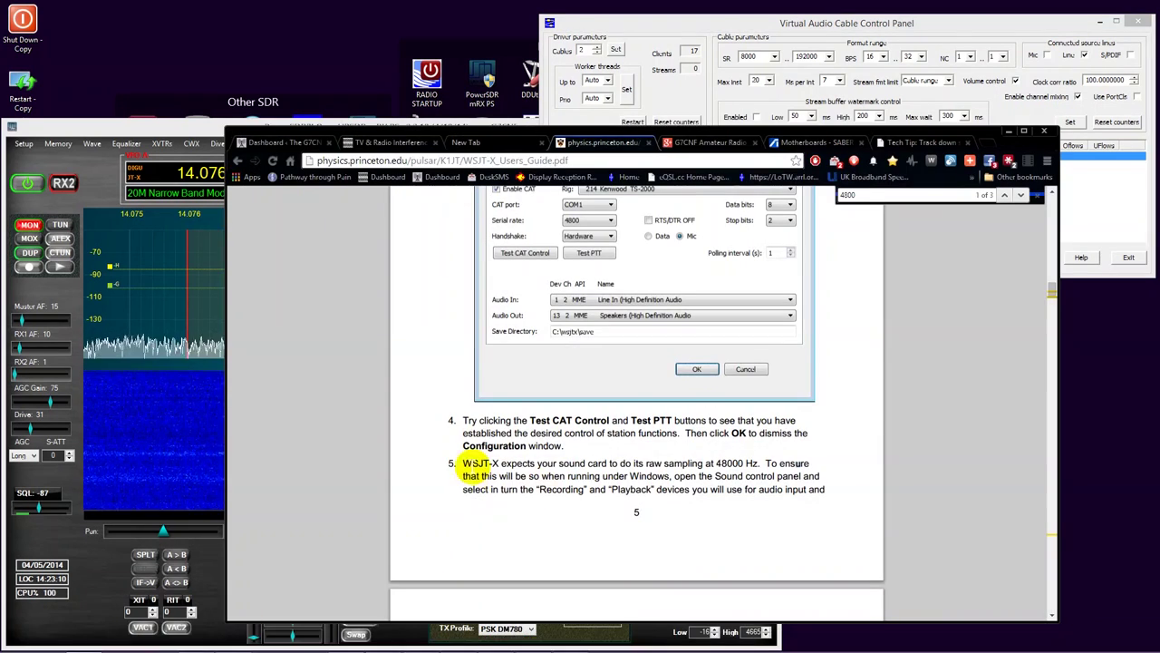
drag(544, 464, 815, 459)
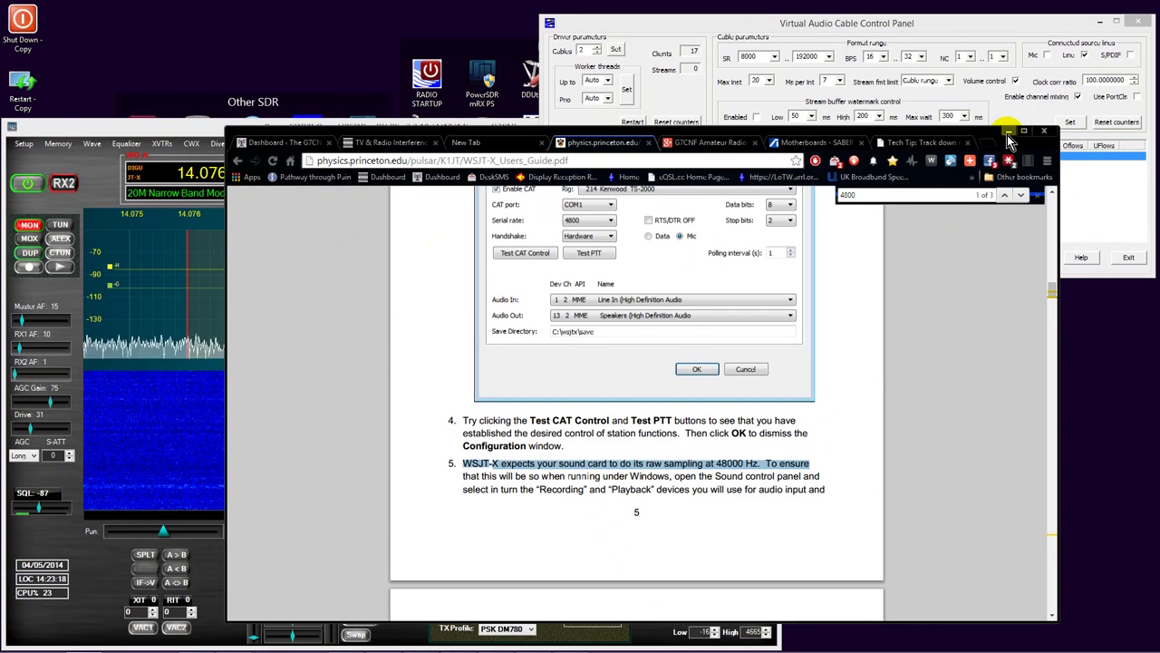
click(1009, 133)
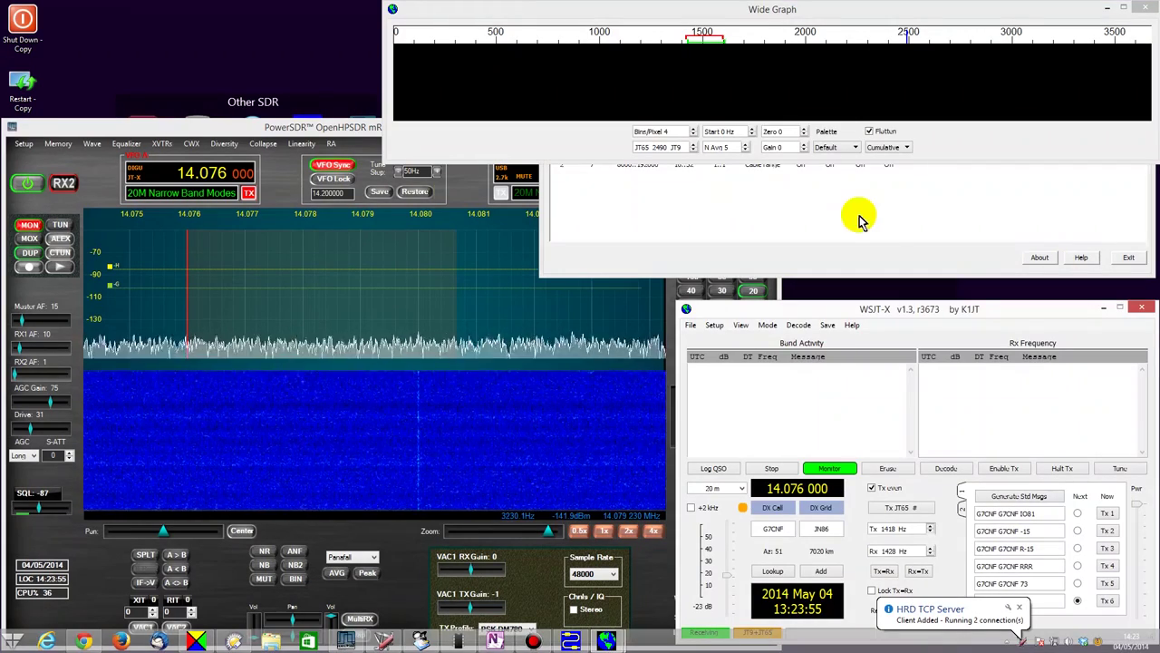
Step: Turn on VAC1 in PowerSDR and compare the current formats of cables 1 and 2 in the Virtual Audio Cable Control Panel
click(886, 224)
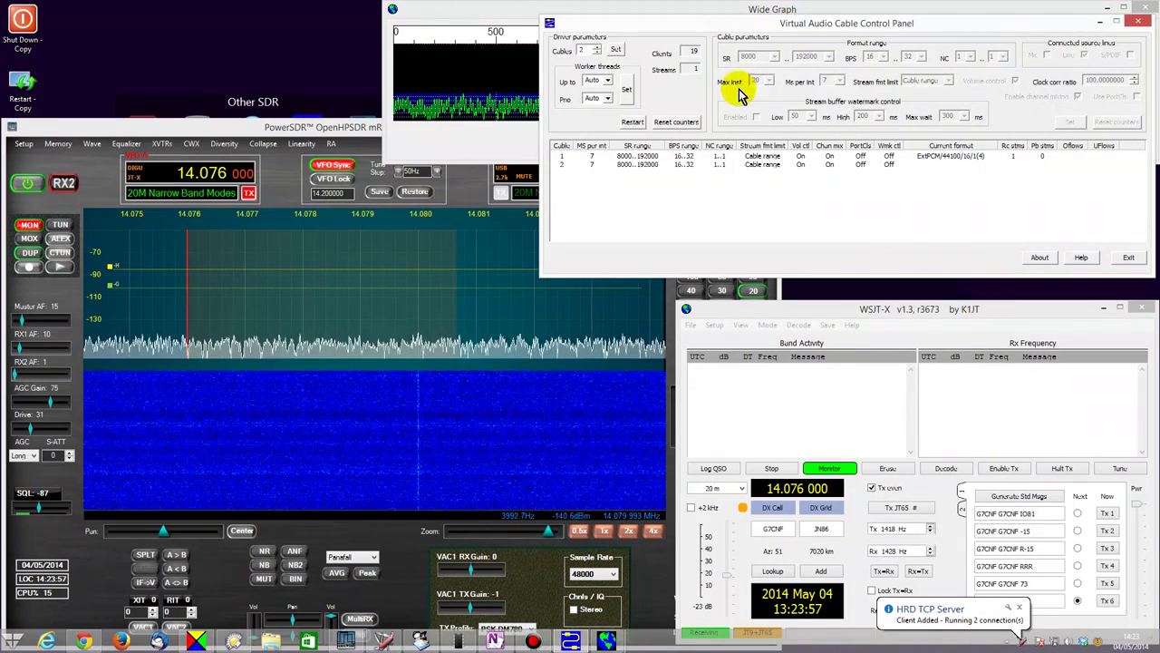
click(949, 159)
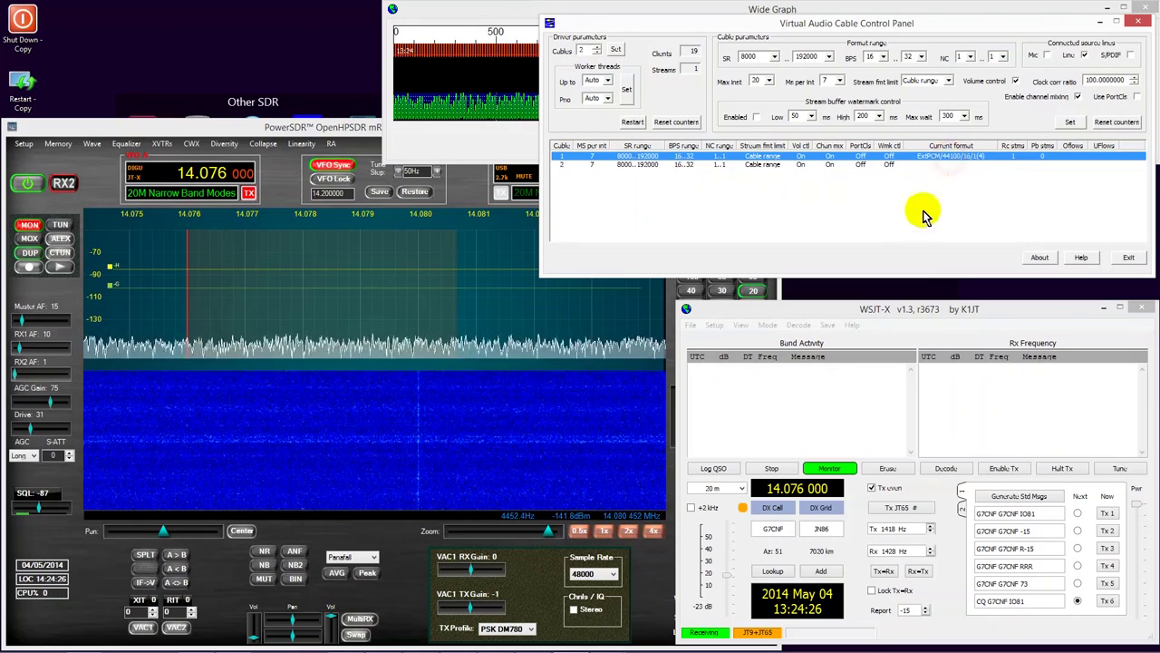
click(141, 627)
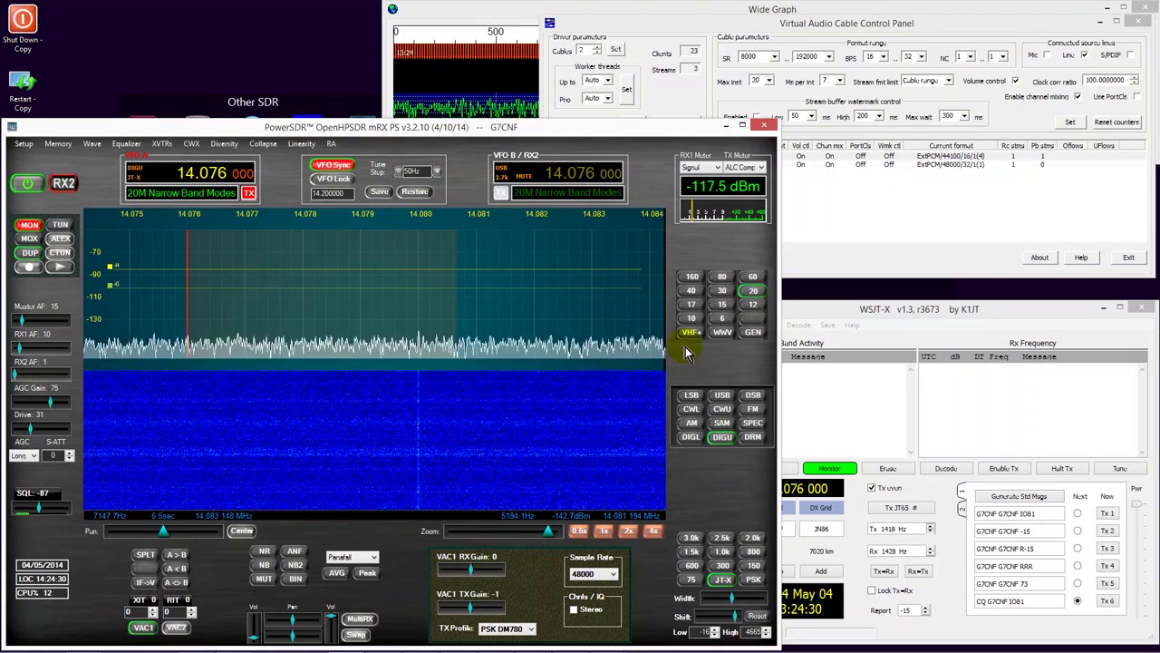
click(861, 218)
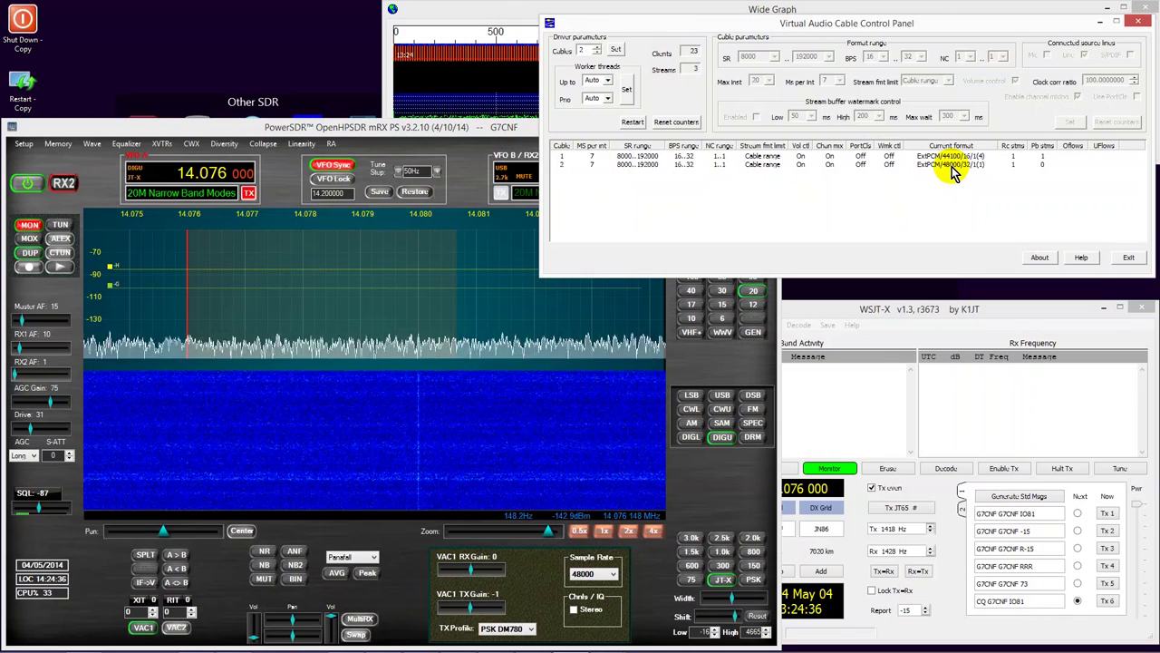
click(582, 575)
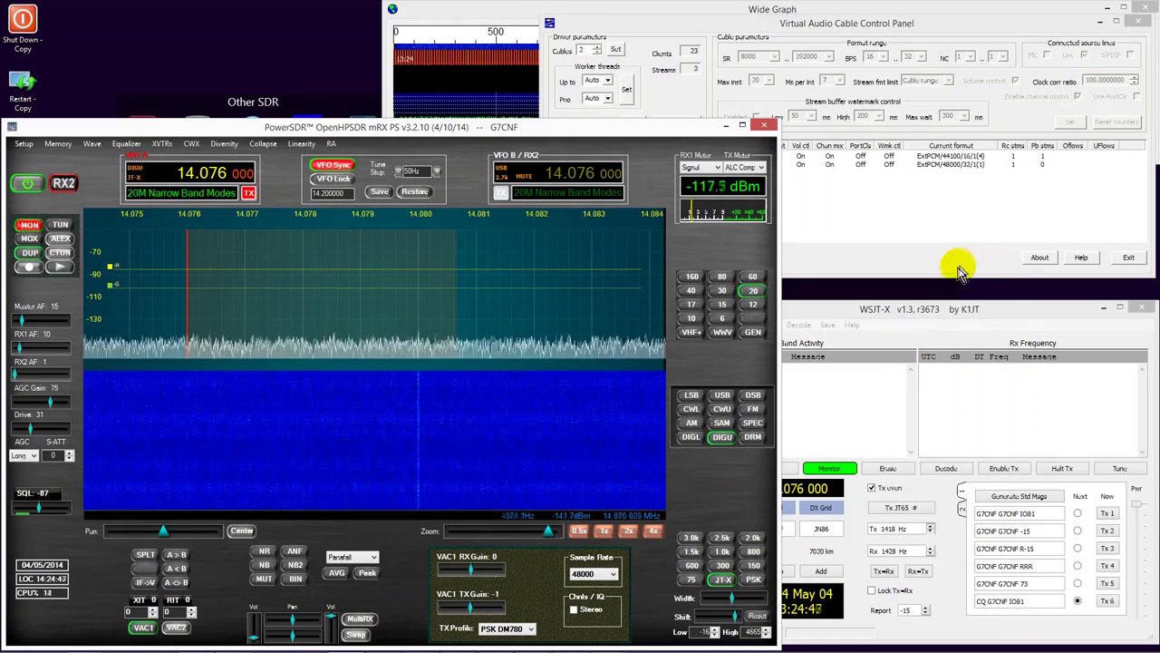
click(953, 156)
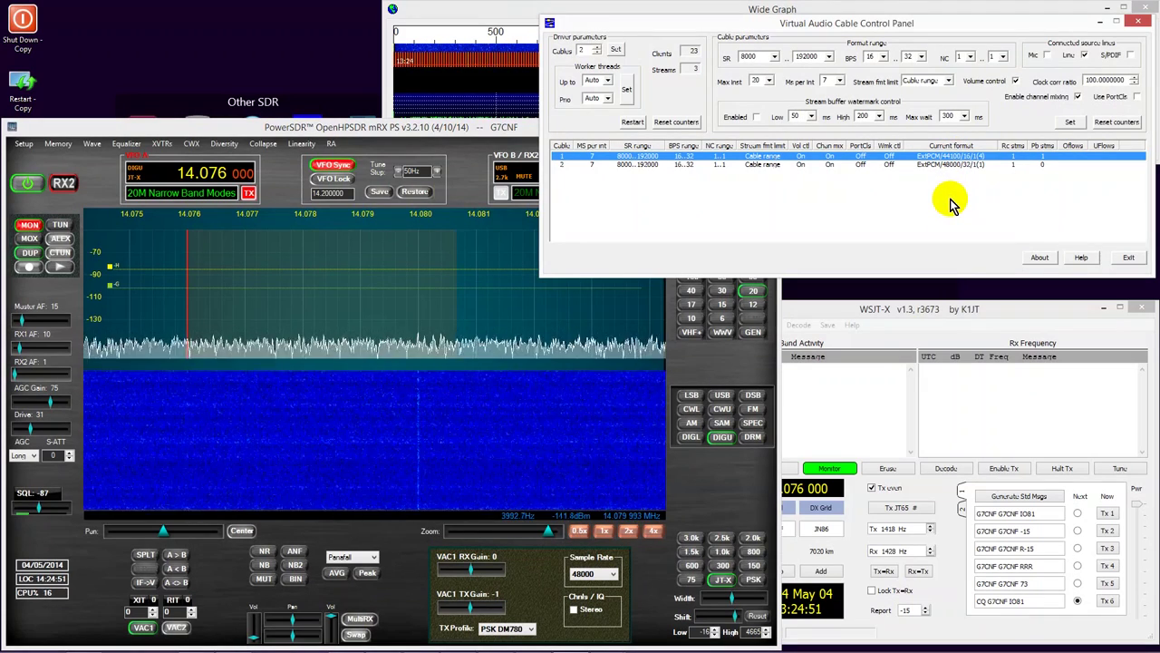
Step: Close the Virtual Audio Cable Control Panel and WSJT-X, and turn off VAC1 in PowerSDR
click(1129, 258)
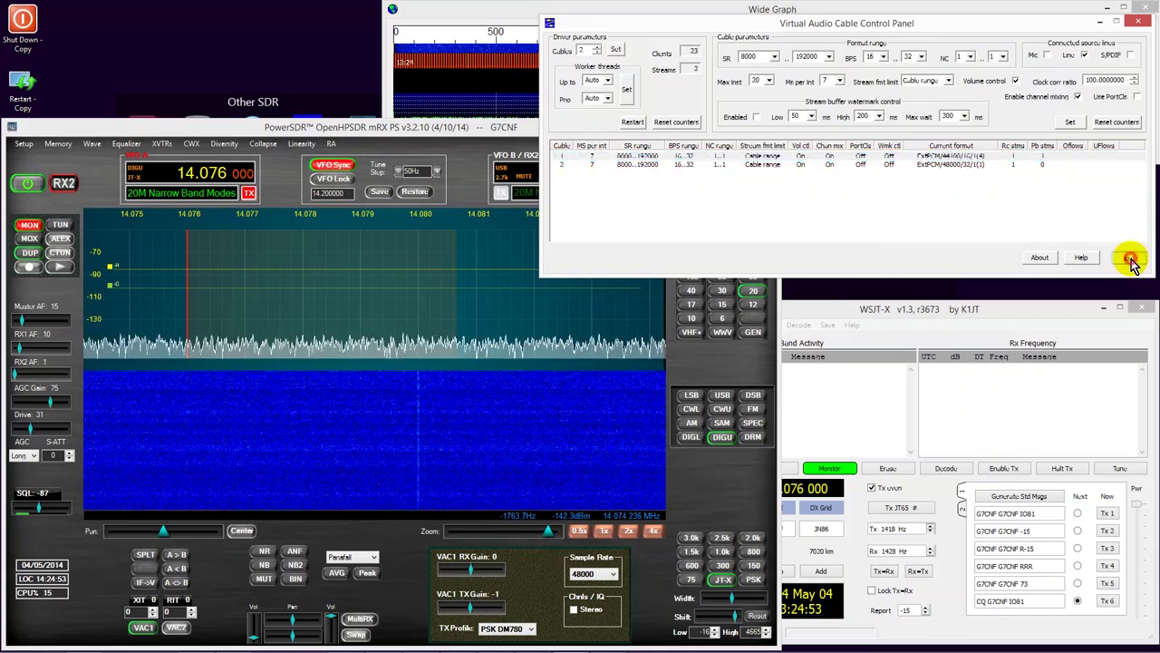
click(1142, 308)
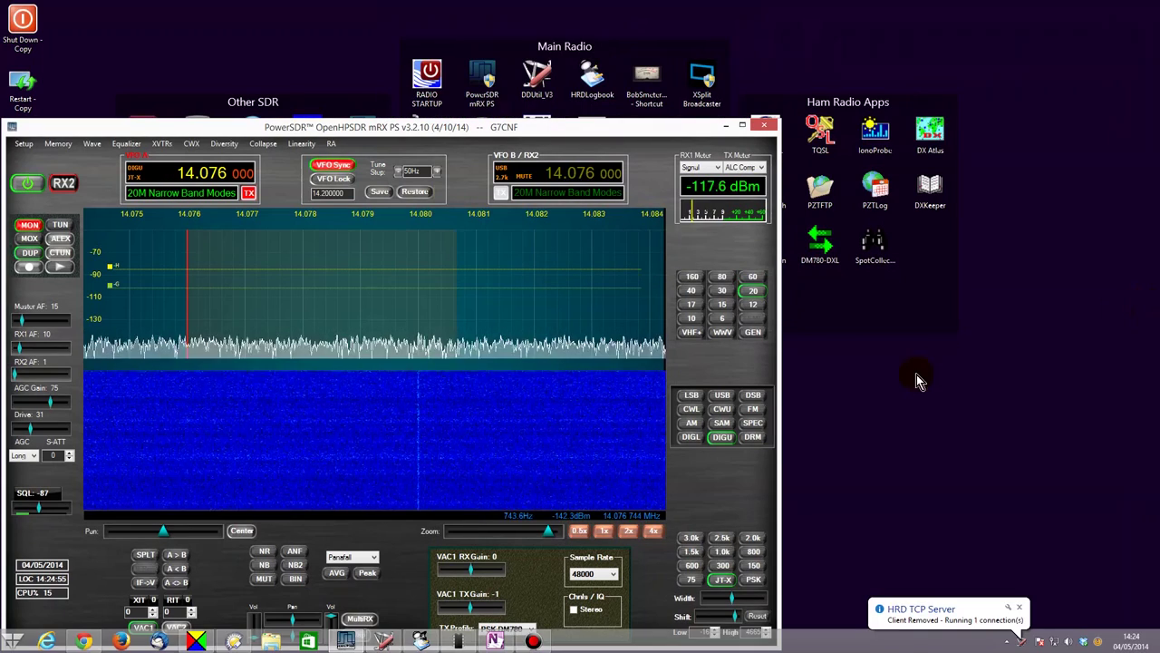
click(141, 627)
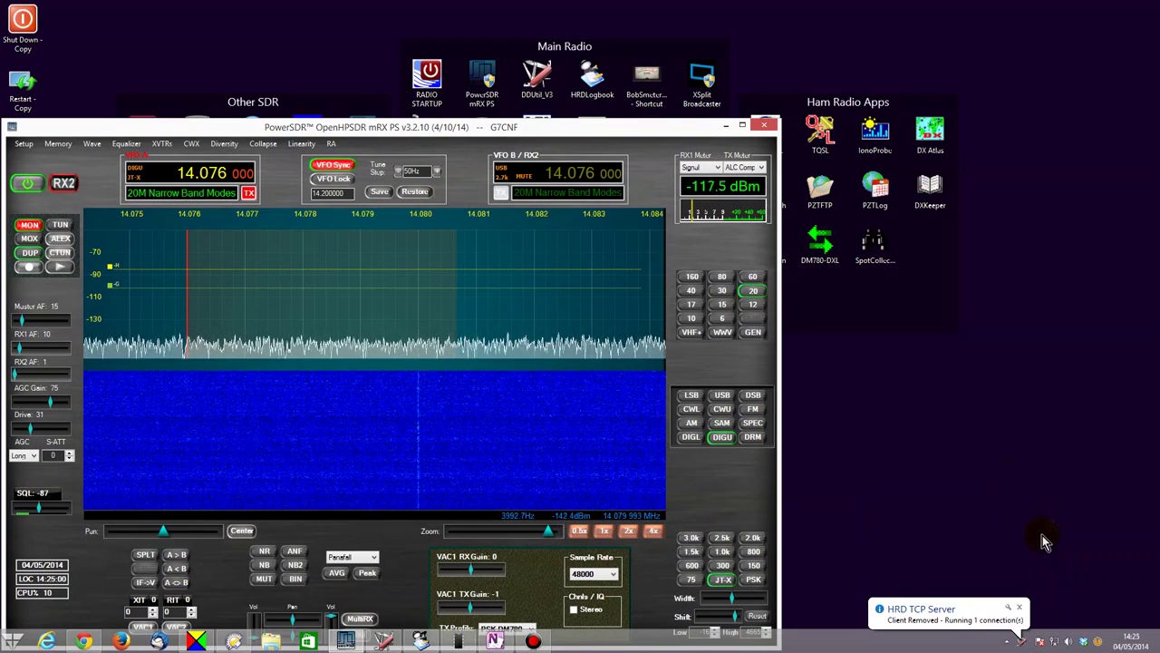
Step: Open the Windows playback devices and set Line 1's default format to 1 channel, 32 bit, 48000 Hz (Studio Quality)
right_click(1070, 643)
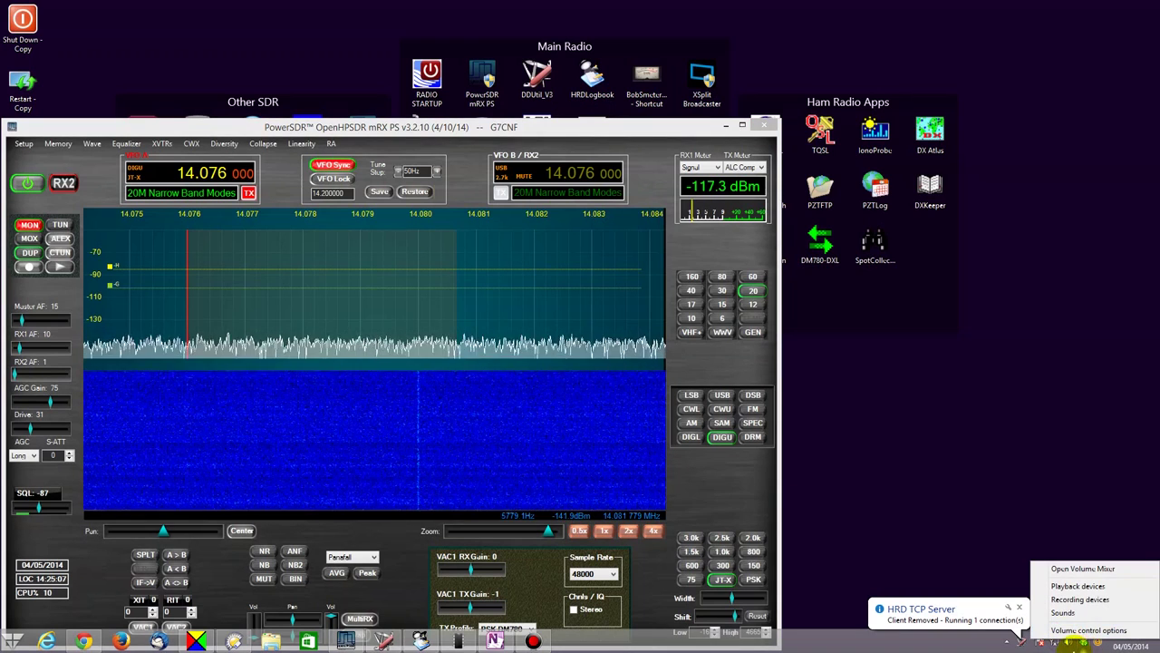
click(1075, 590)
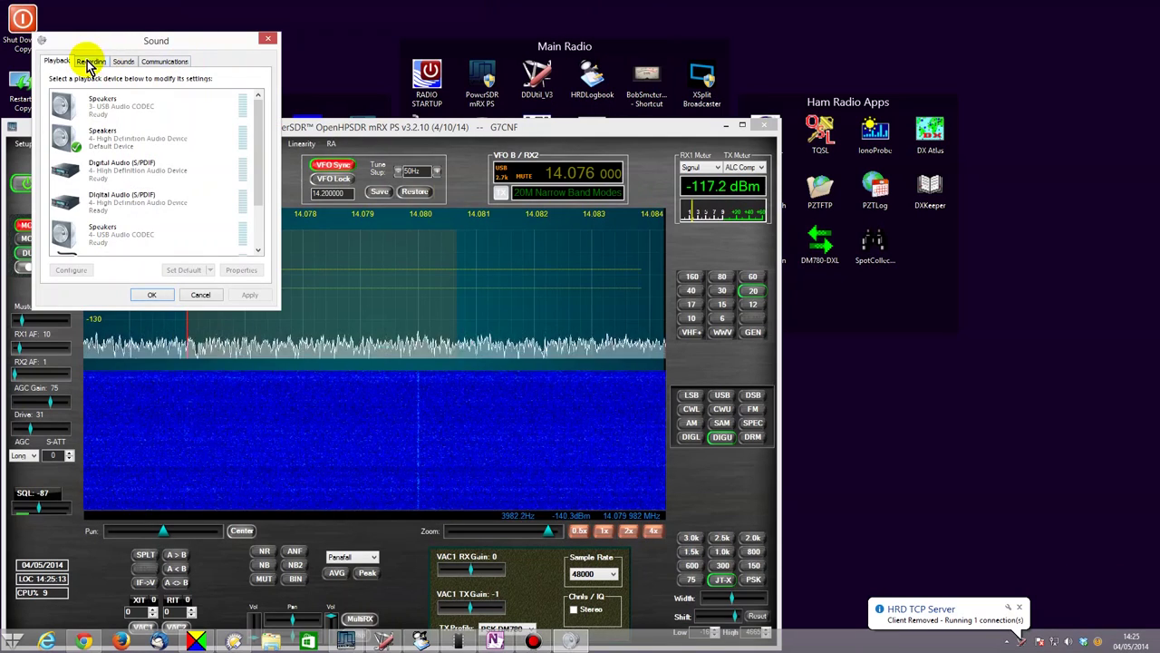
drag(254, 121, 251, 182)
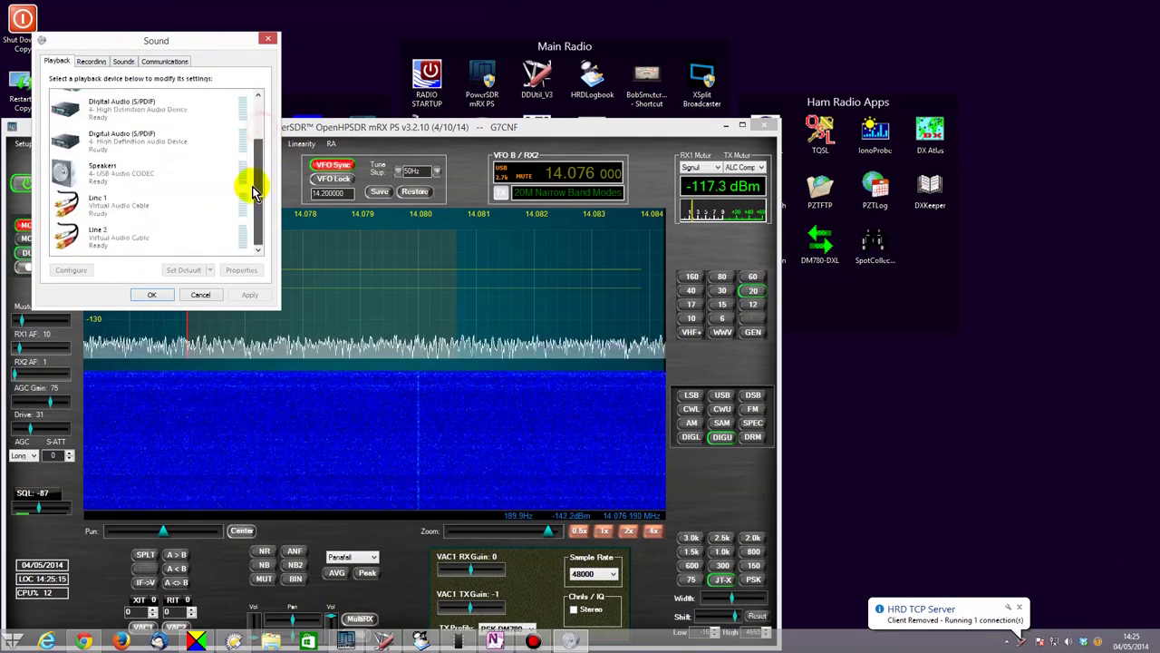
double_click(127, 214)
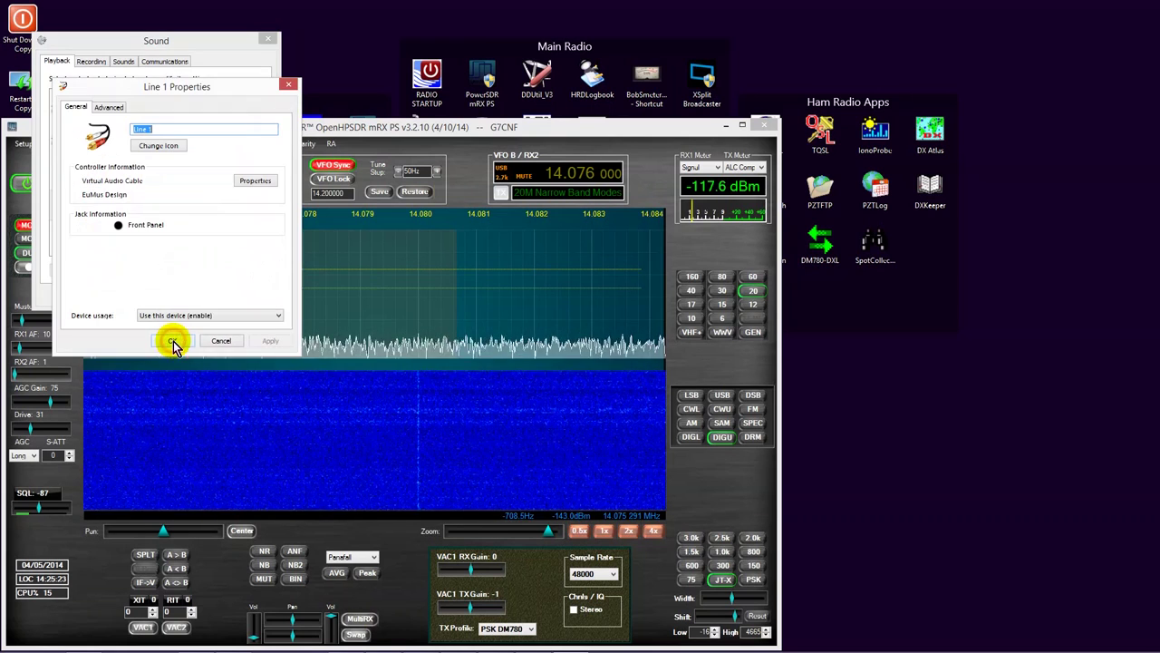
click(108, 108)
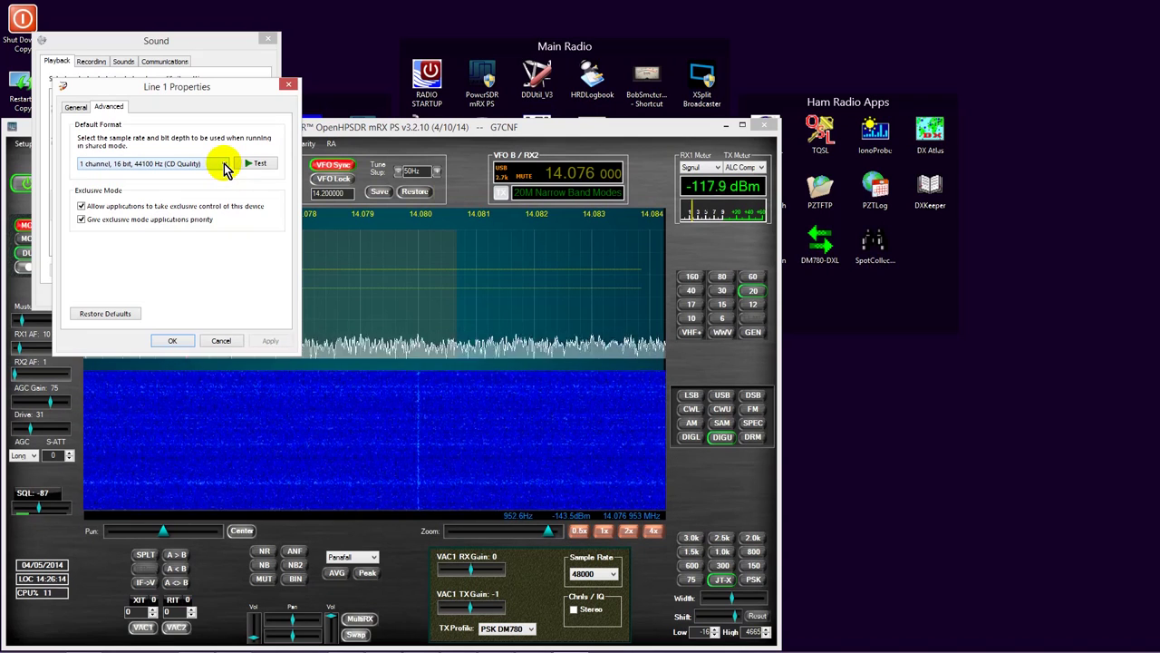
click(226, 168)
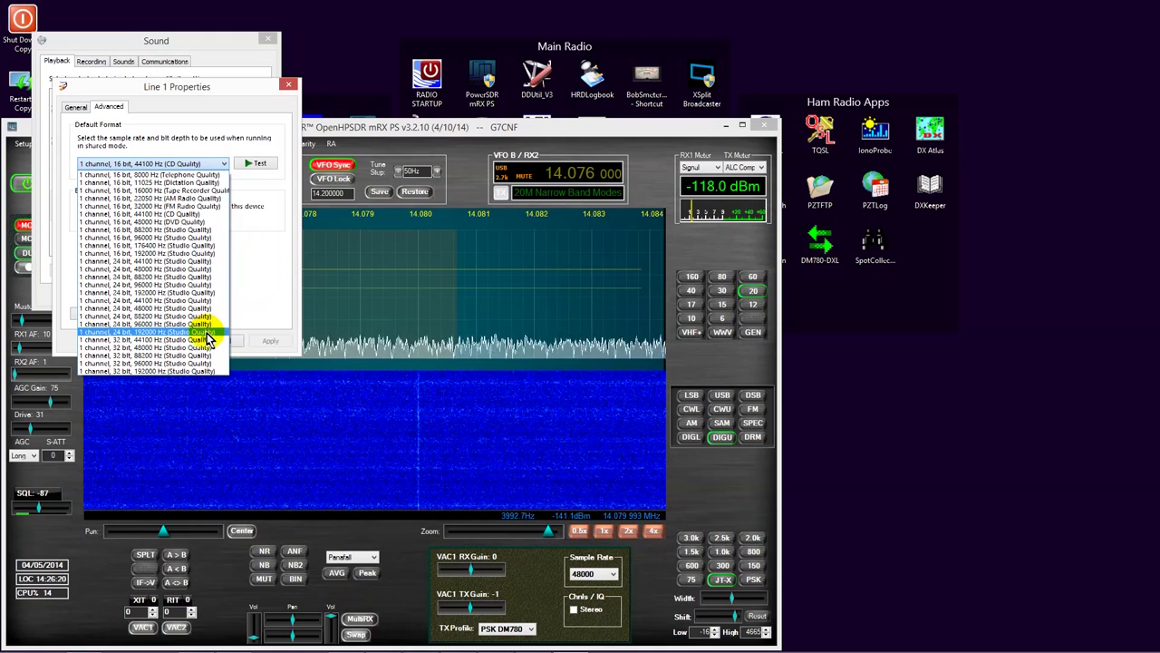
click(151, 349)
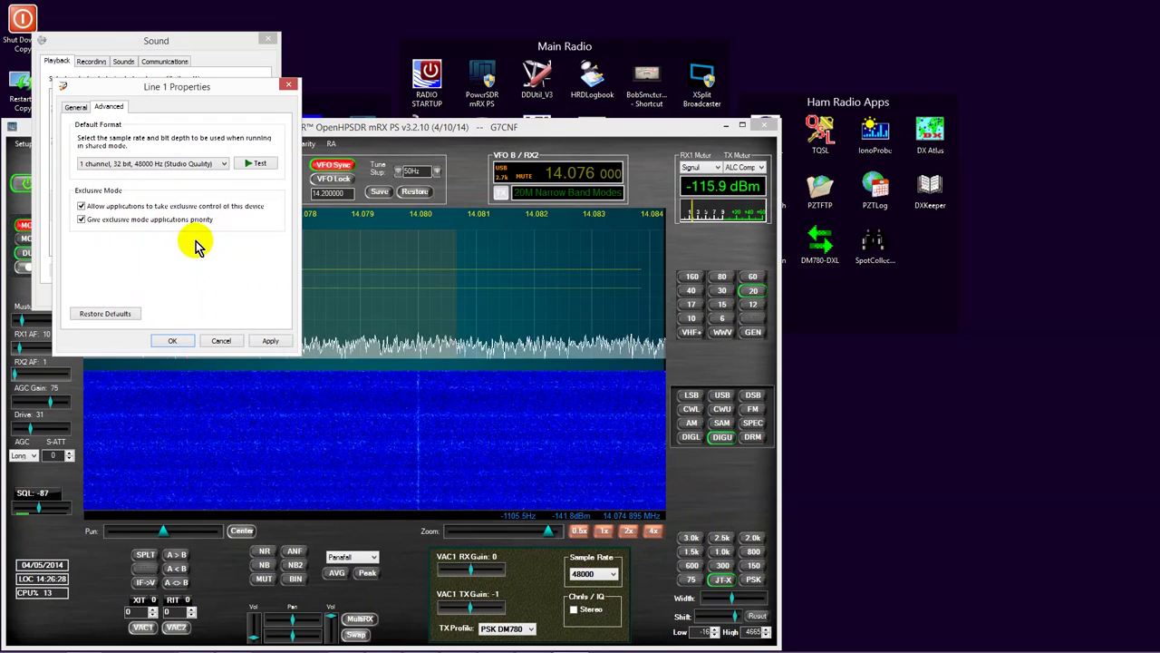
click(168, 343)
Step: Set the Line 2 playback device's default format to 1 channel, 32 bit, 48000 Hz (Studio Quality)
double_click(124, 246)
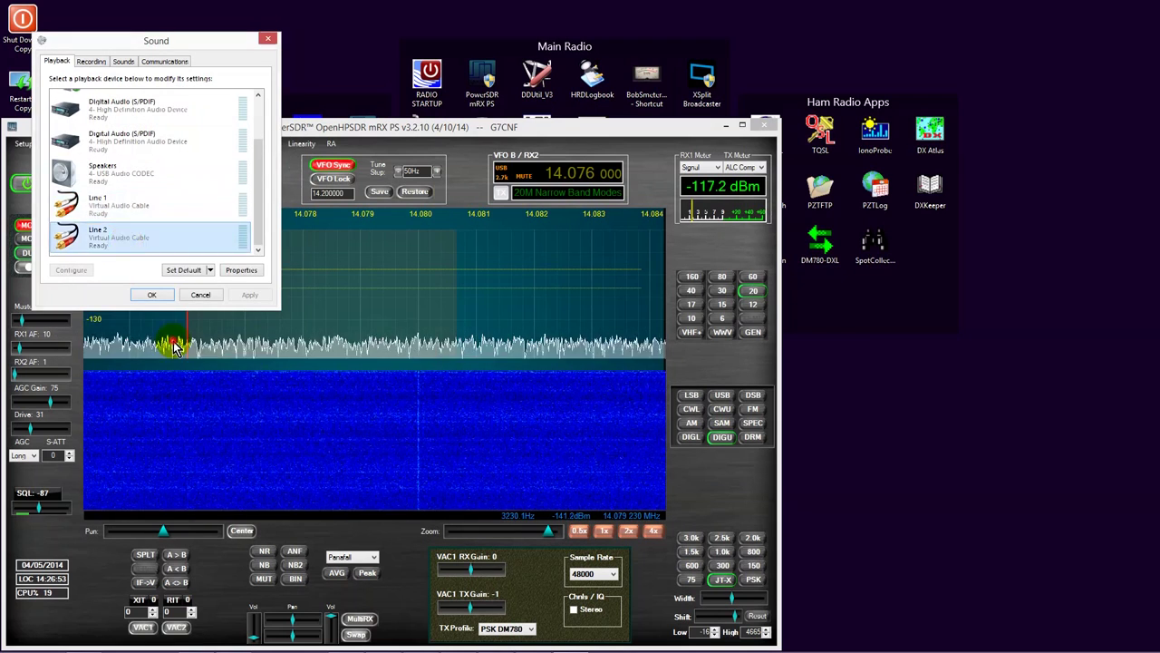
click(109, 107)
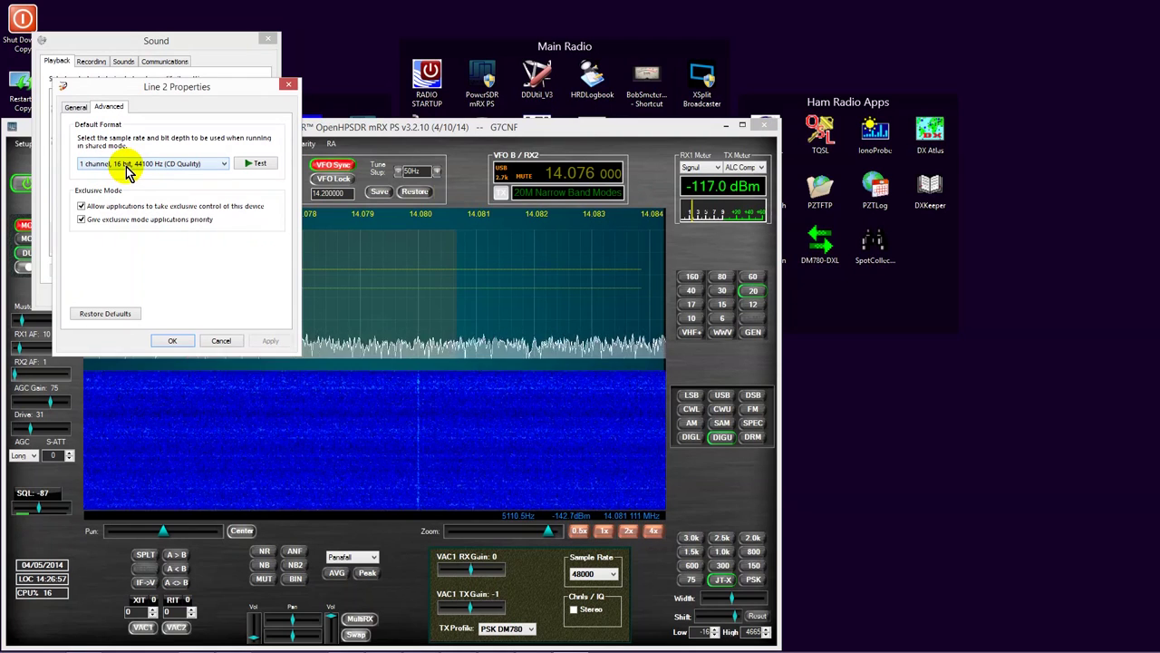
click(127, 167)
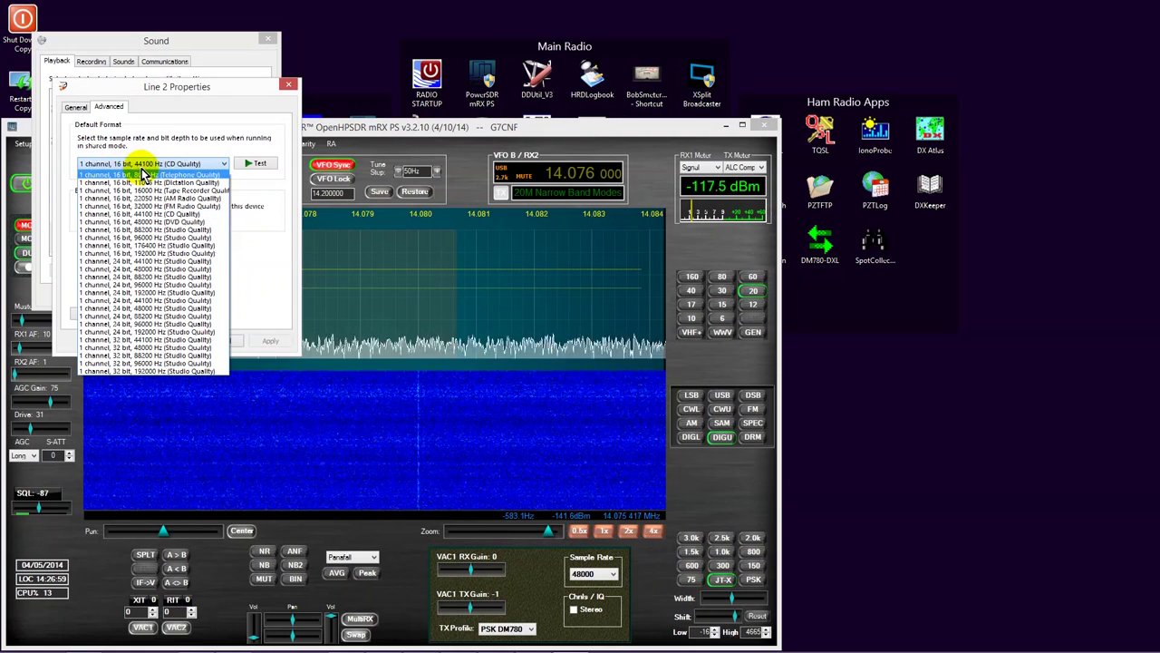
click(144, 348)
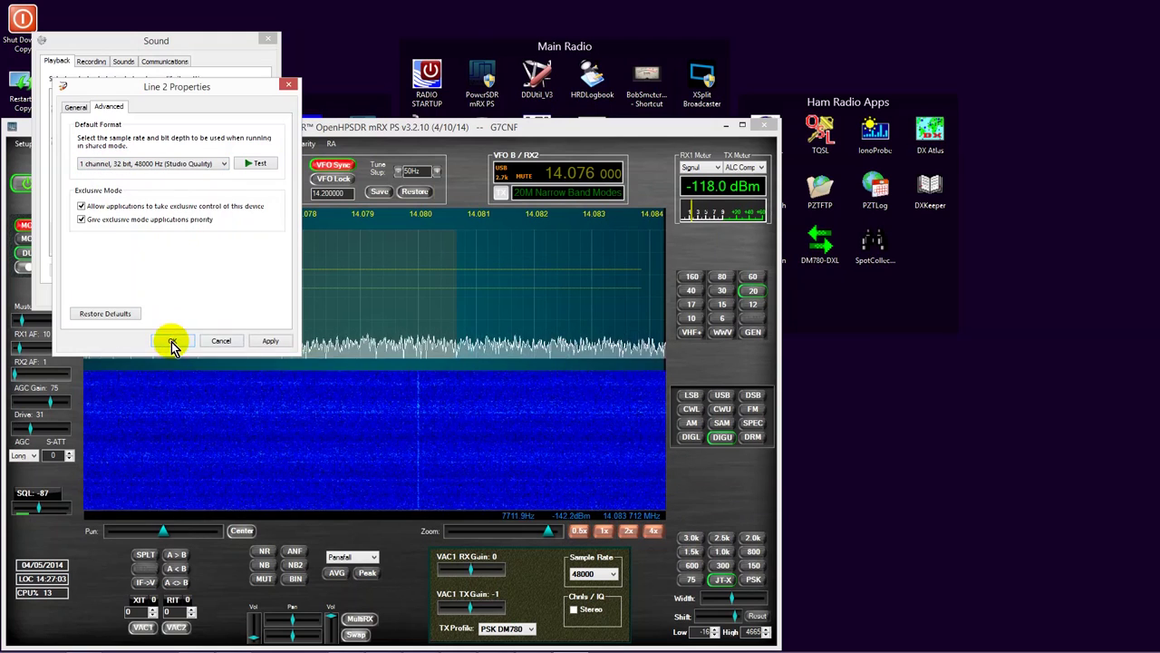
click(172, 343)
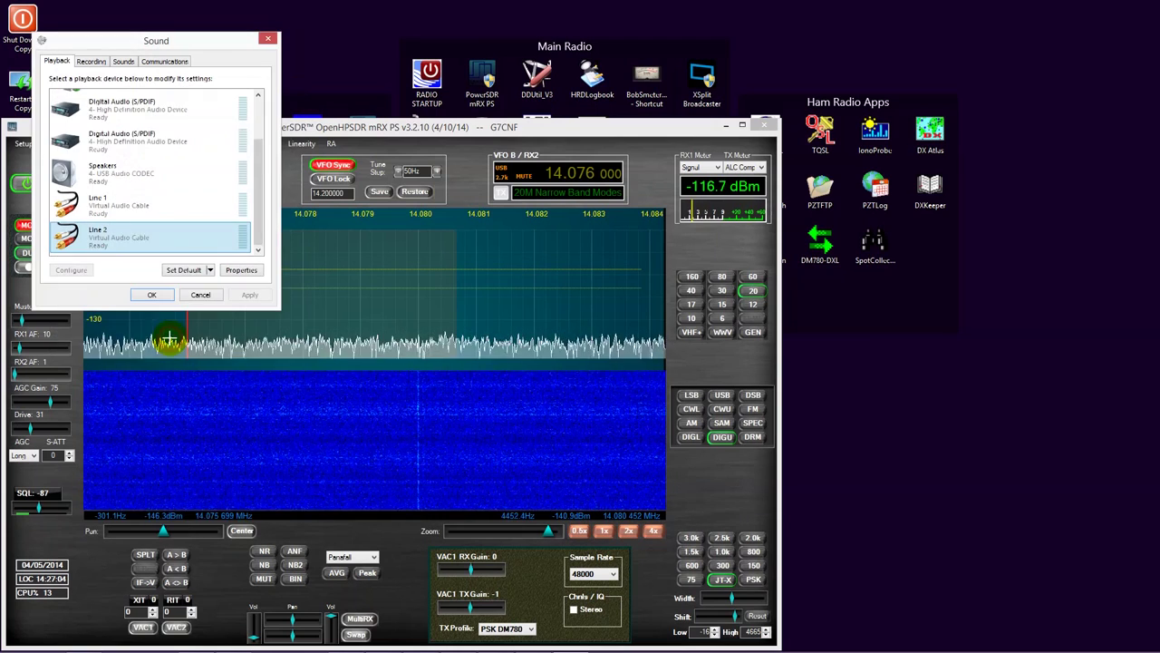
Step: Set the Line 1 recording device's default format to 1 channel, 32 bit, 48000 Hz (Studio Quality)
click(91, 61)
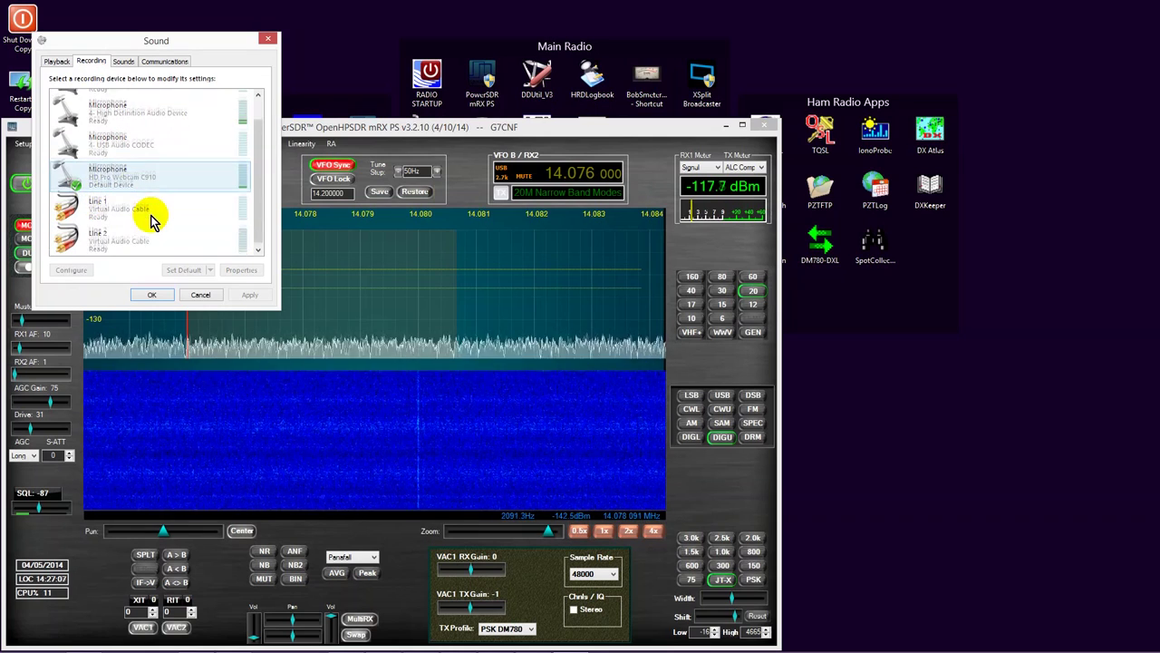
click(110, 215)
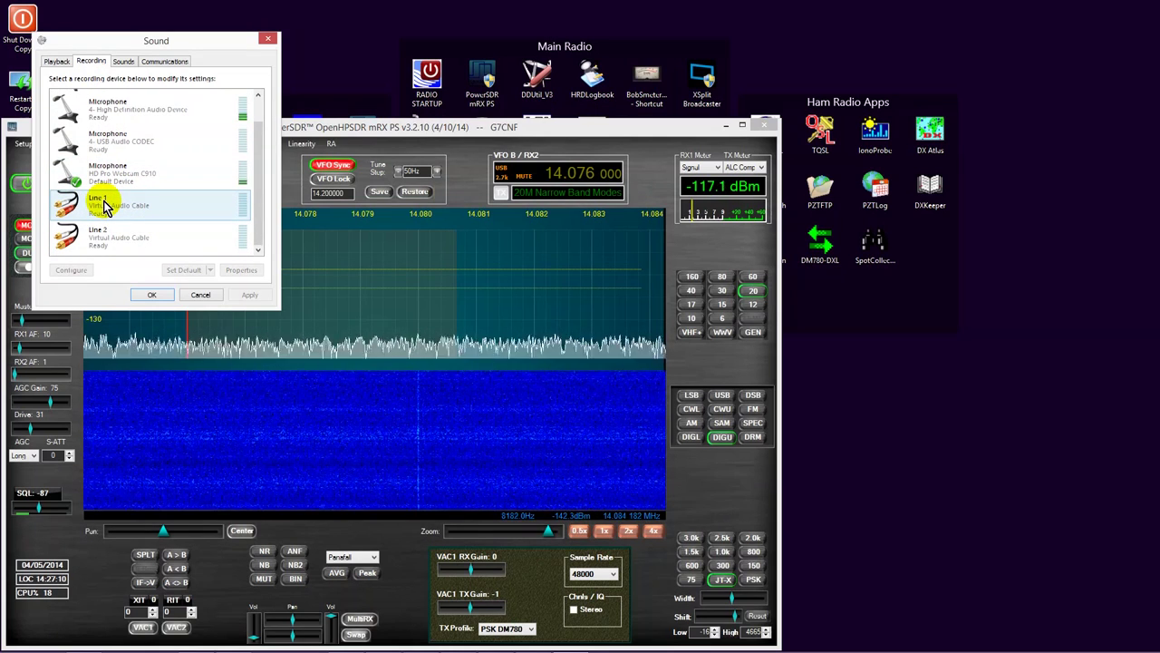
double_click(104, 207)
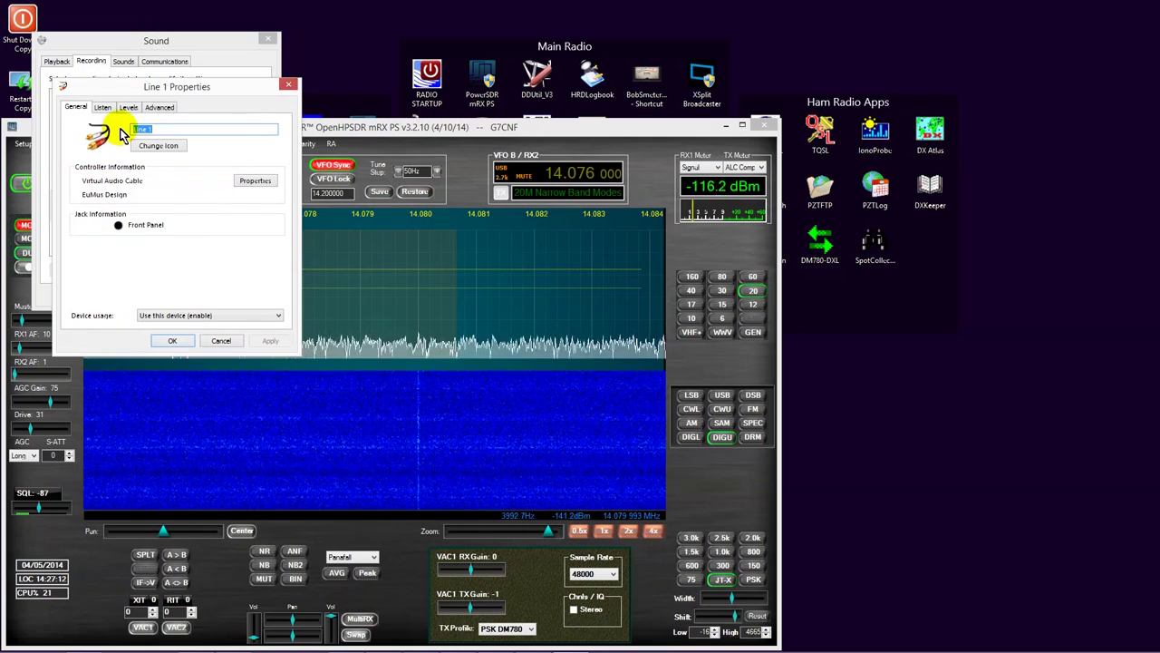
click(161, 110)
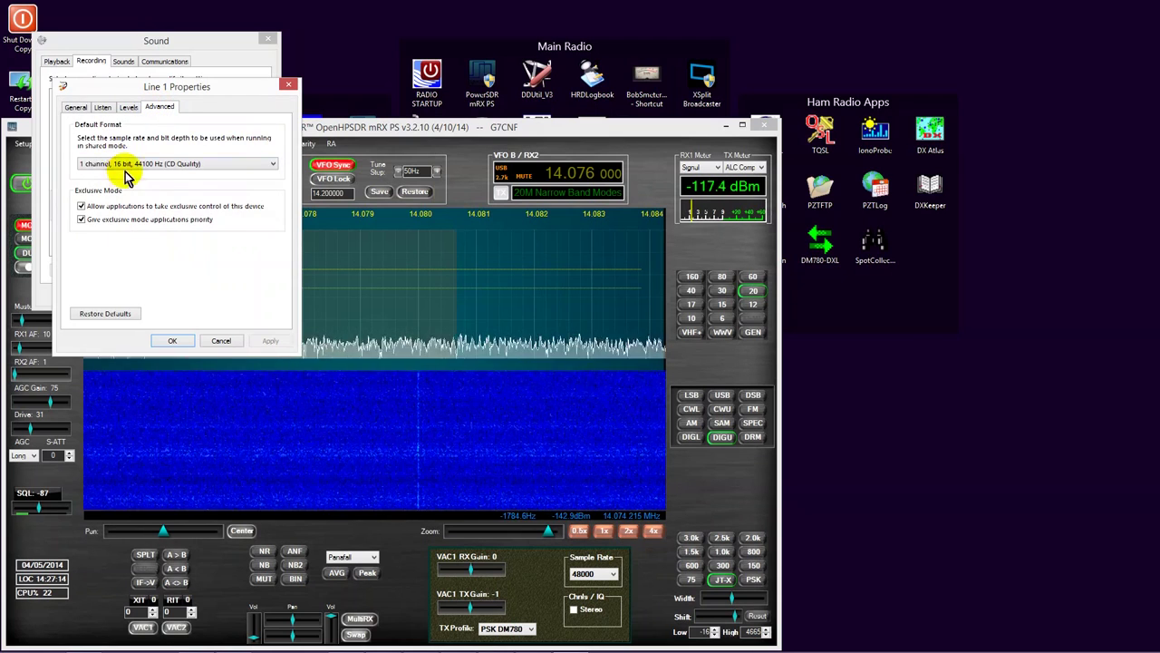
click(163, 173)
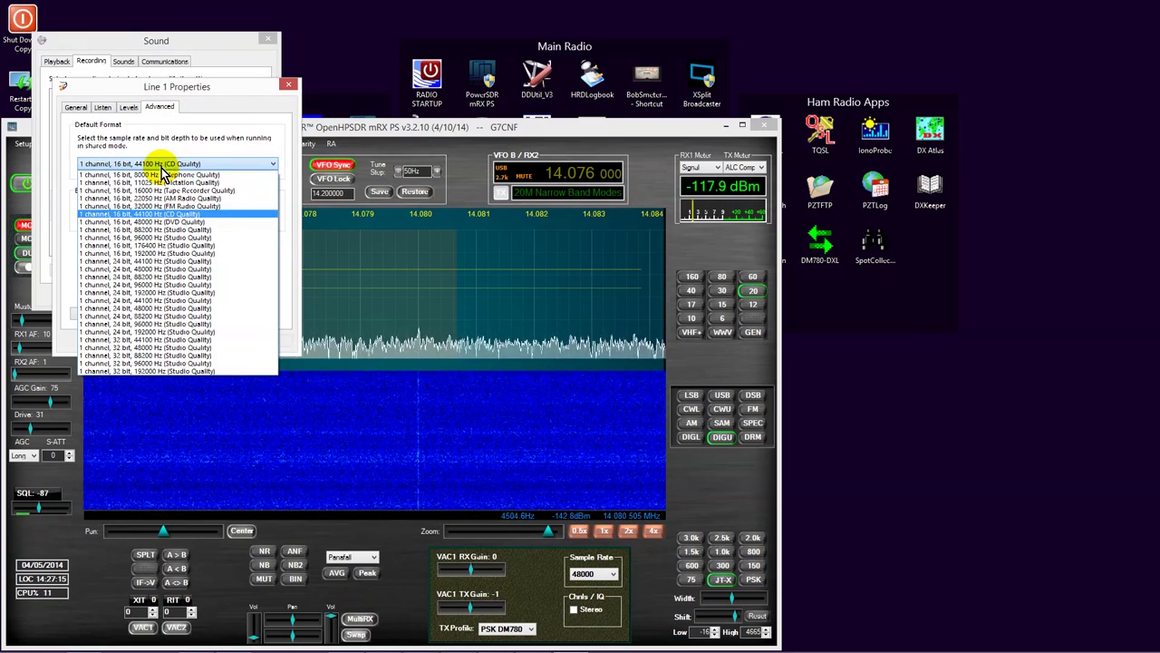
click(164, 350)
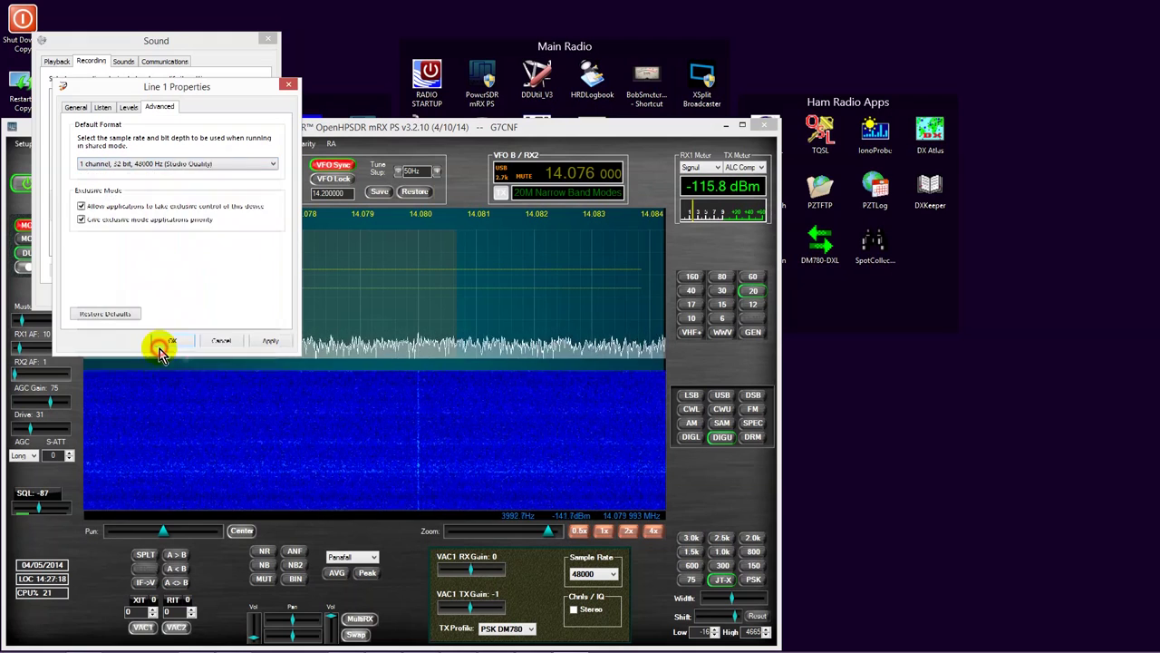
click(172, 342)
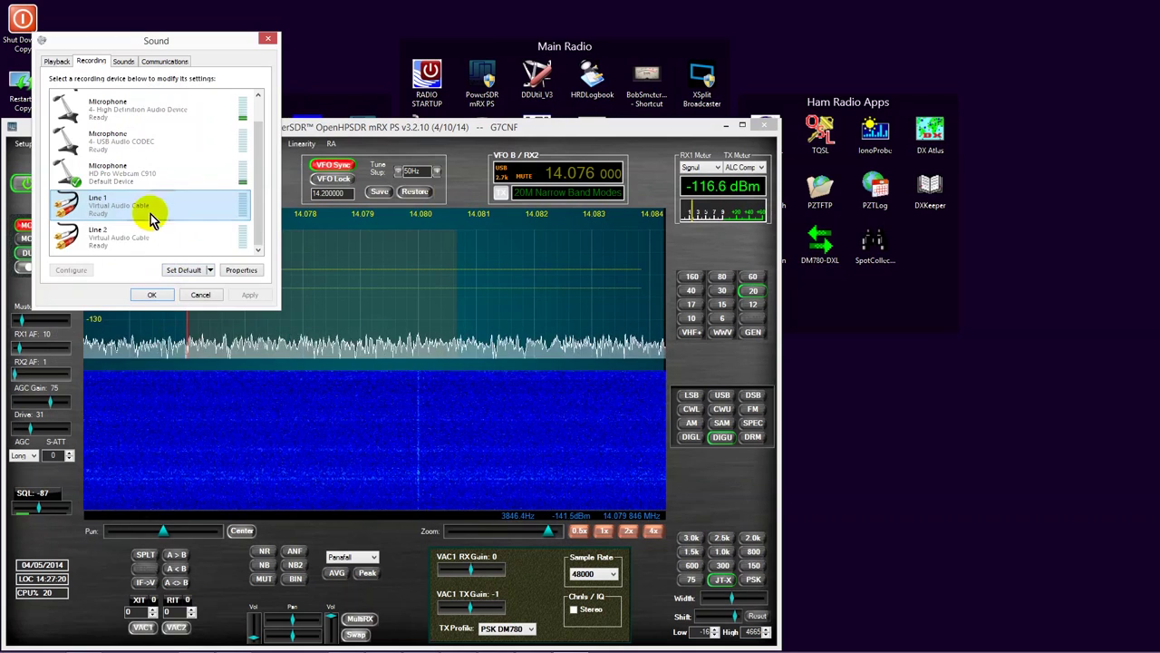
Step: Set the Line 2 recording device's default format to 1 channel, 32 bit, 48000 Hz (Studio Quality) and close the Sound settings
double_click(140, 239)
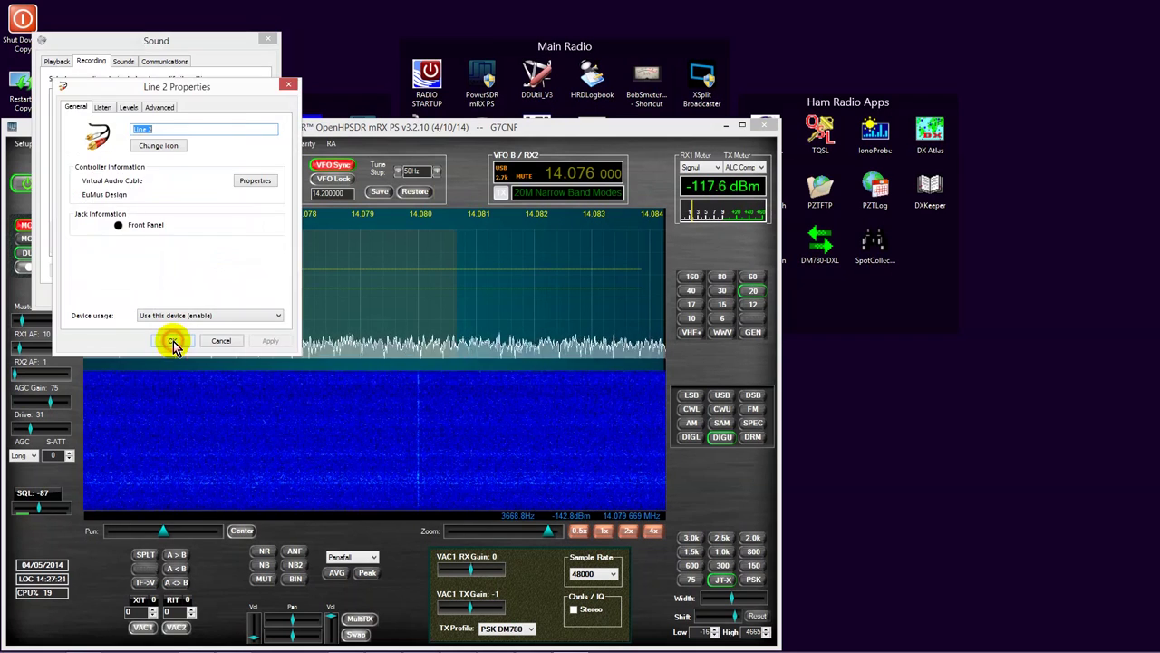
click(160, 107)
click(140, 165)
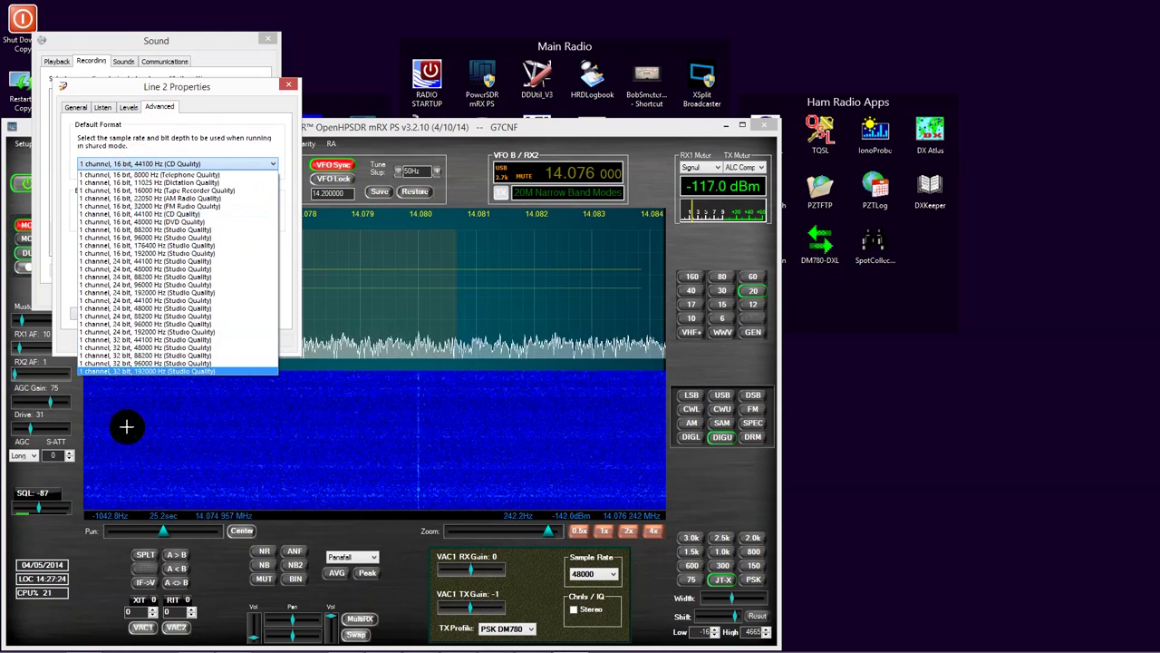
click(139, 348)
click(172, 343)
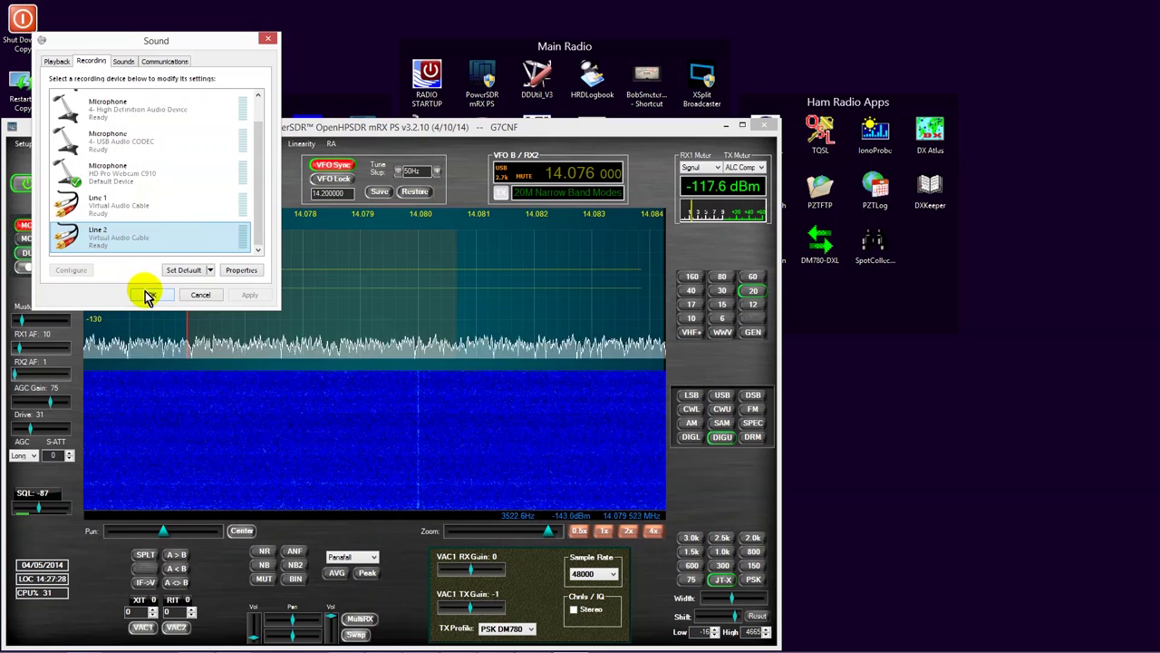
click(145, 293)
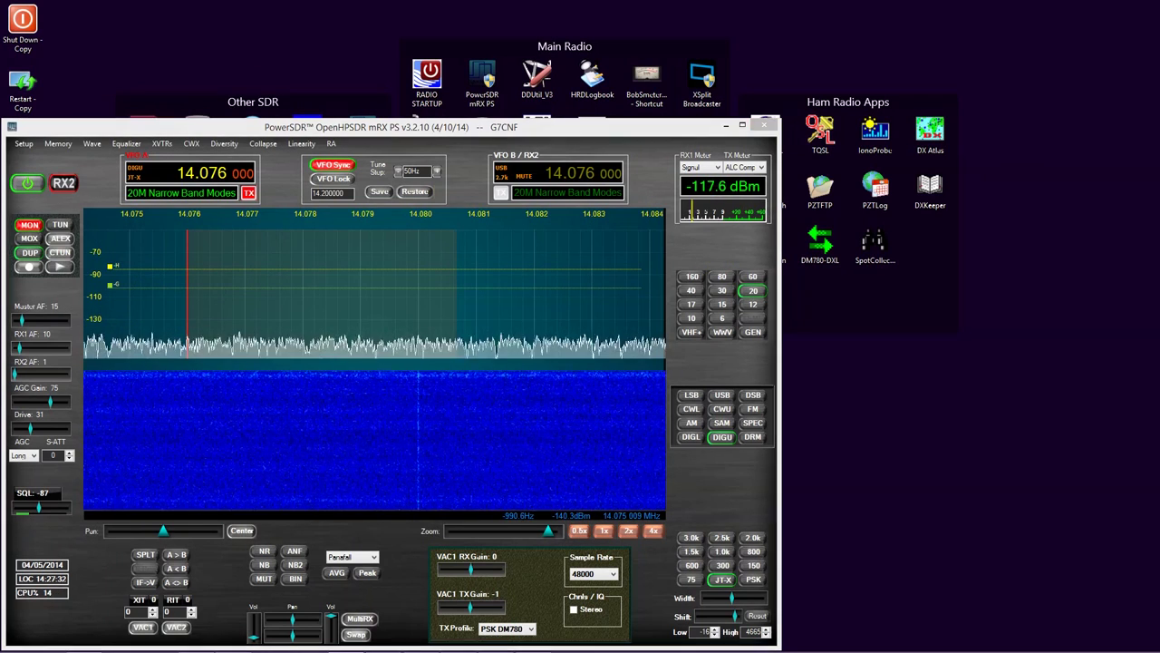
Step: Check cable 1's current format in the Virtual Audio Cable Control Panel with WSJT-X monitoring, and close both programs
drag(736, 210, 1004, 35)
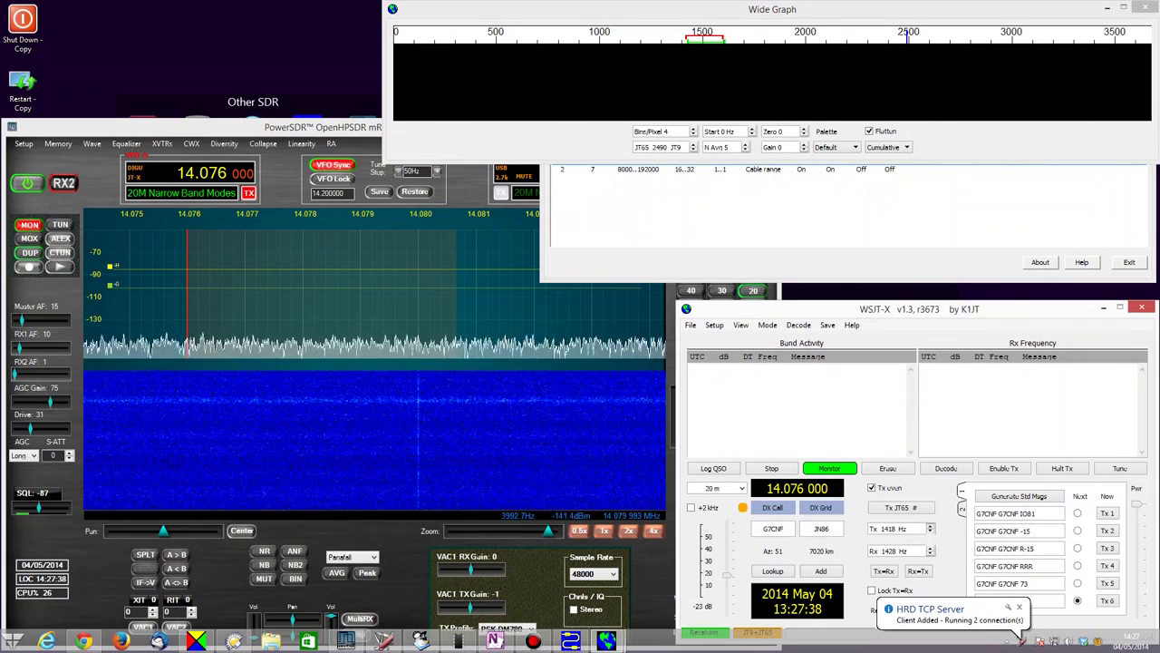
click(907, 238)
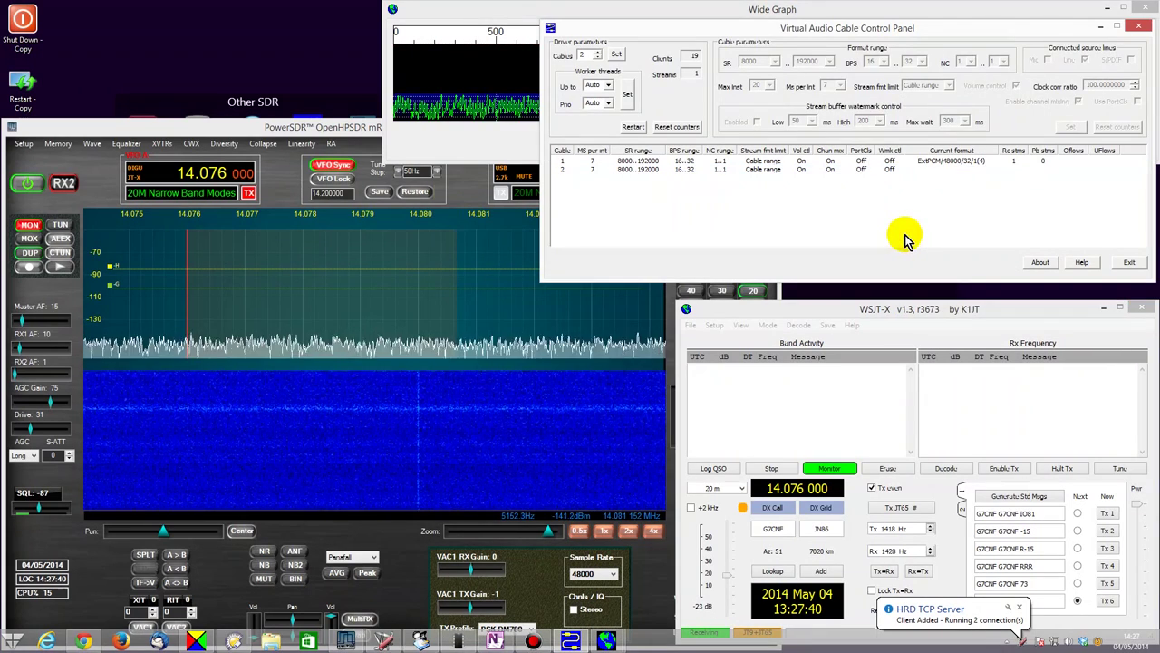
click(948, 162)
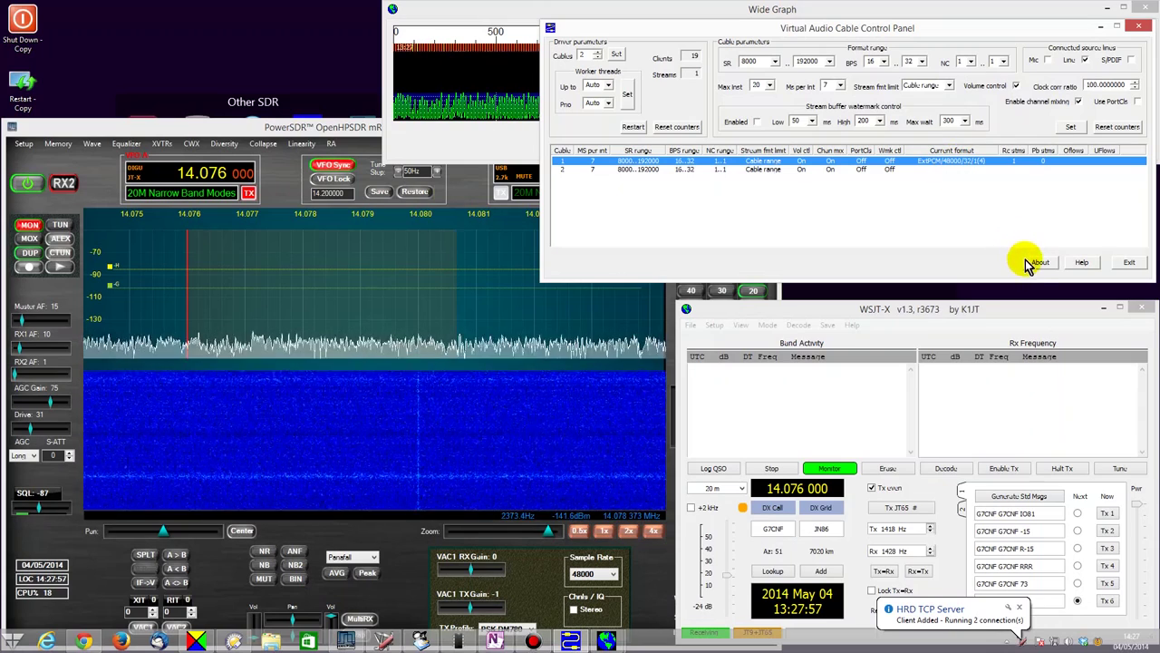
click(1126, 263)
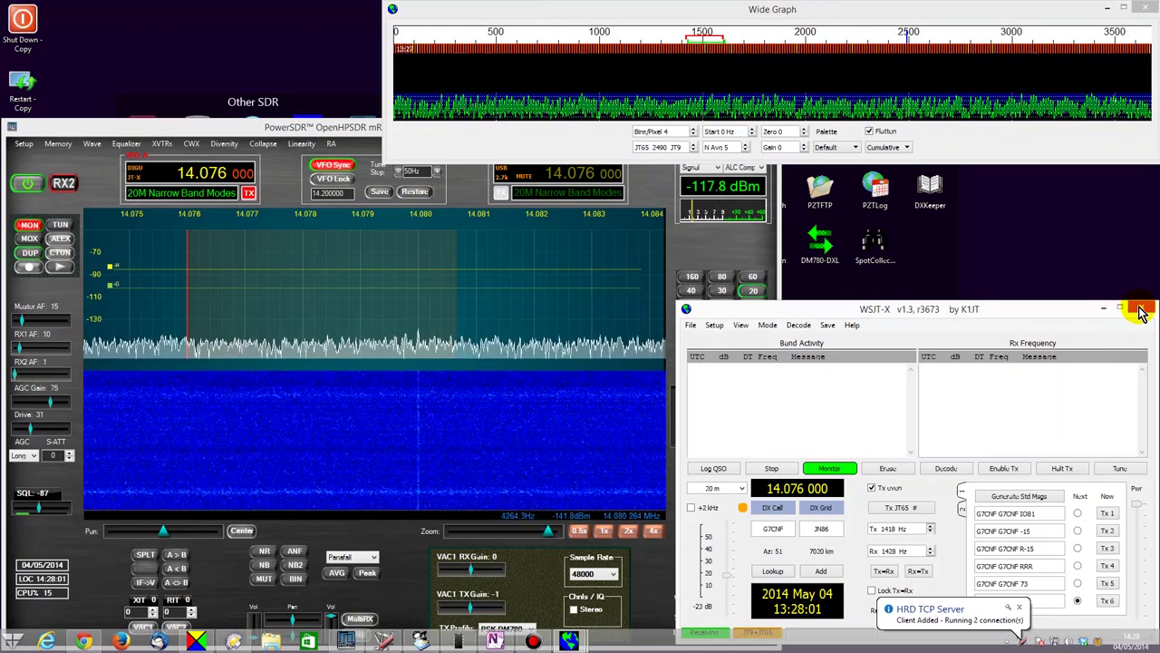
click(1141, 313)
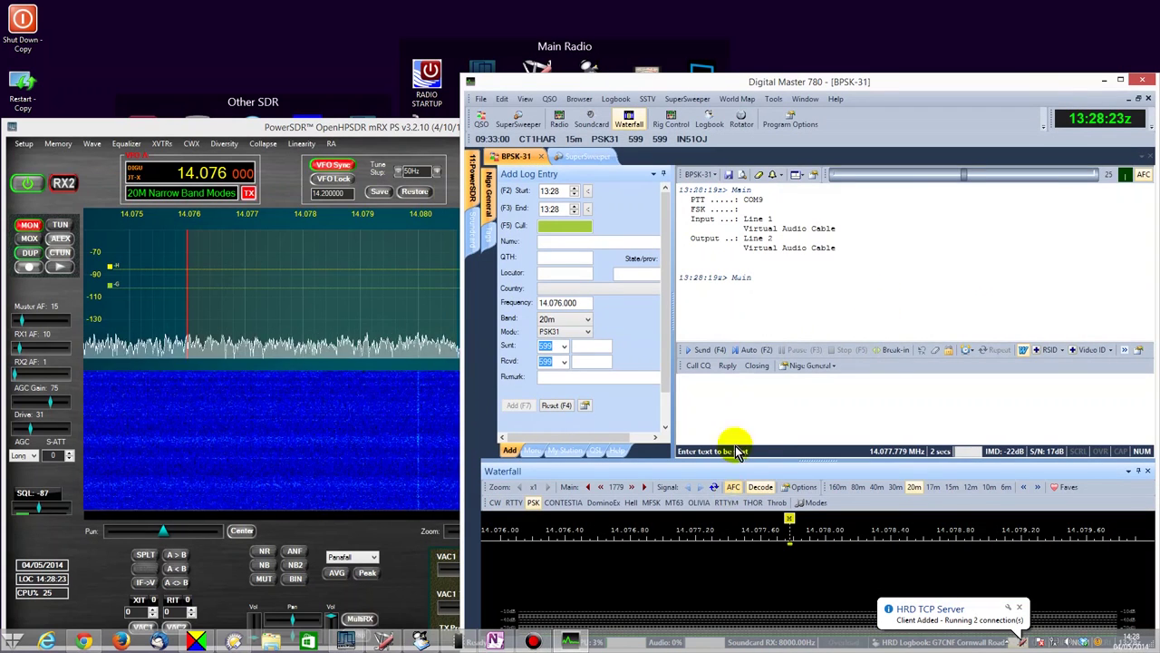
Step: Switch to Digital Master 780, make a brief BPSK-31 test transmission, and transmit the Call CQ macro with PowerSDR brought to the front
click(703, 351)
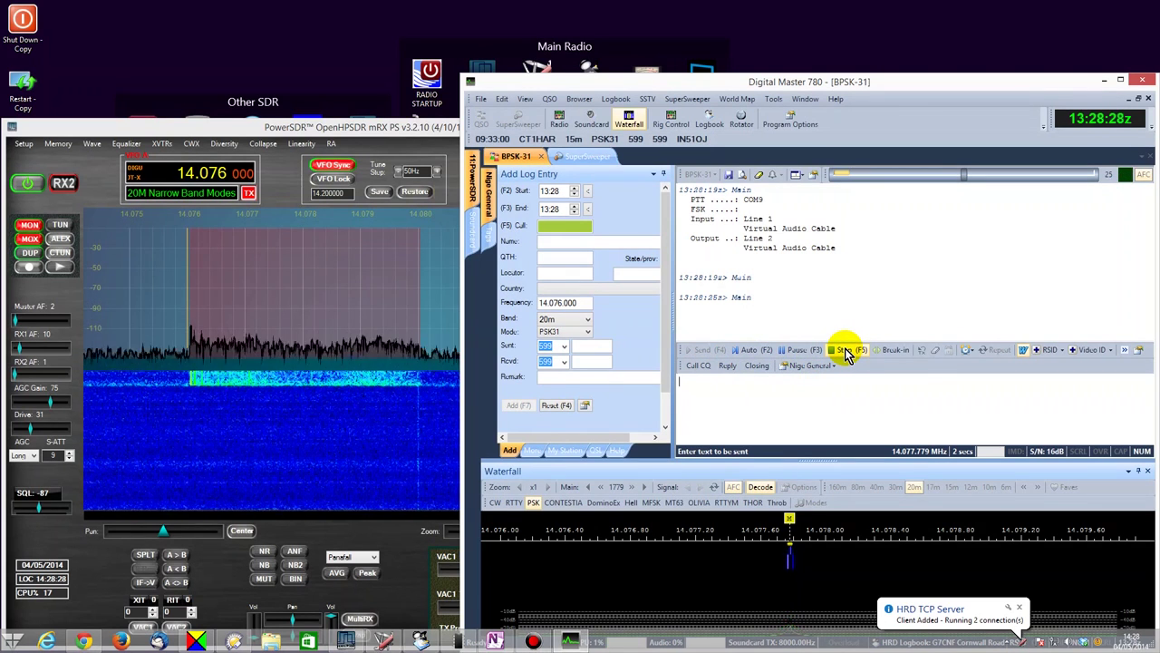
click(845, 351)
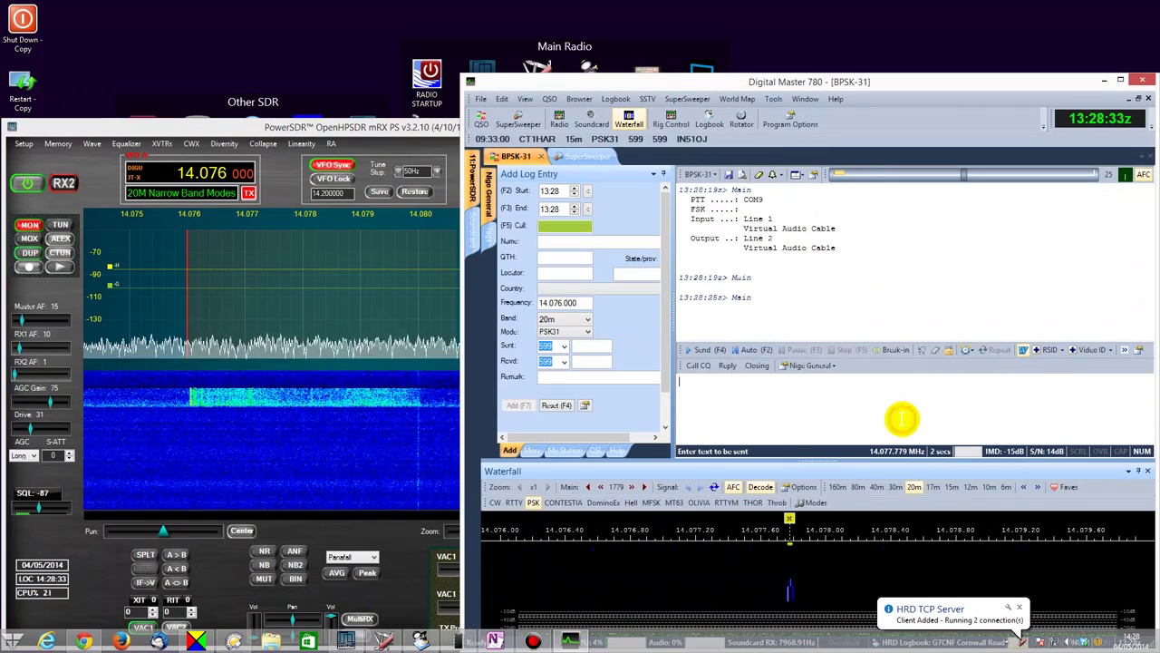
click(697, 366)
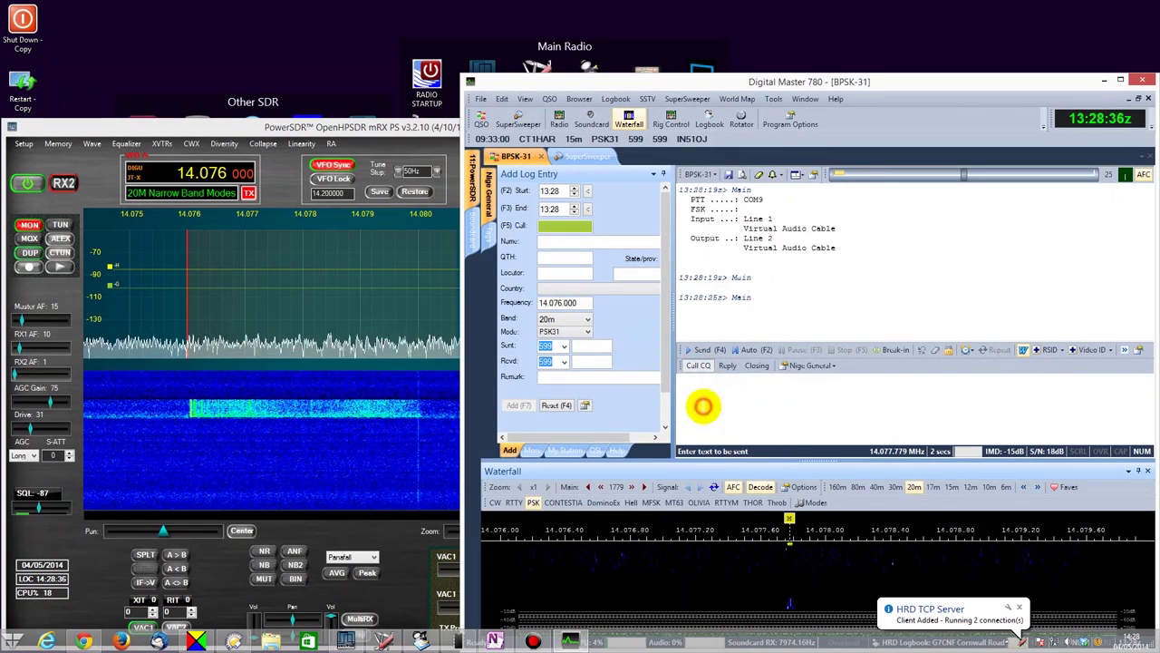
click(704, 407)
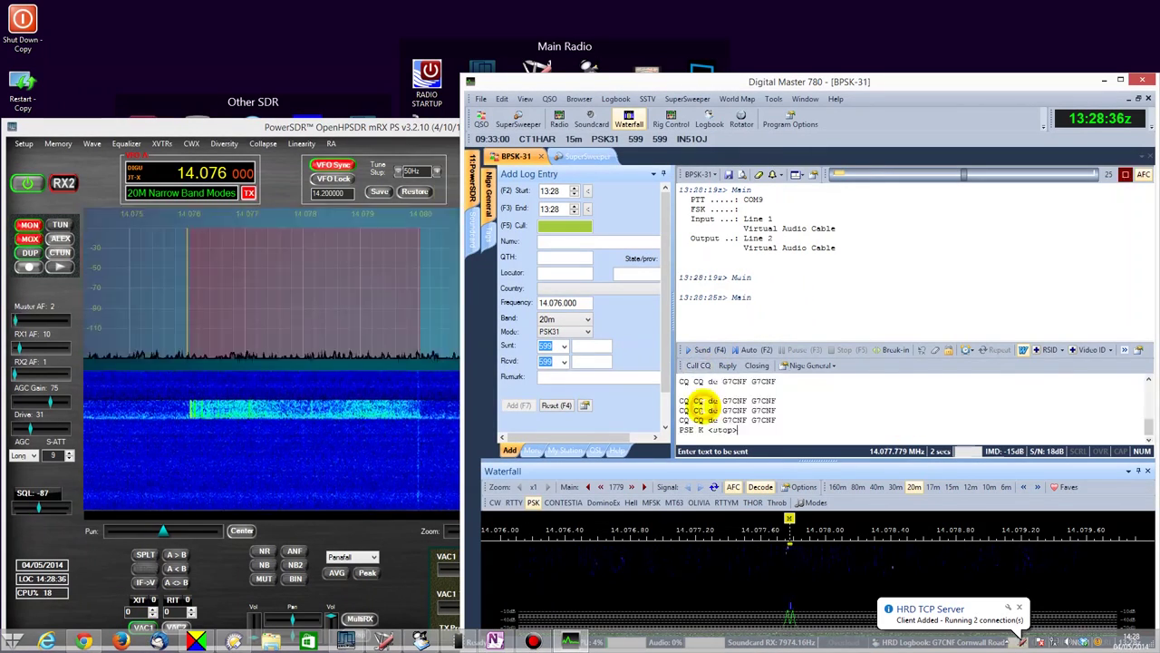
click(390, 127)
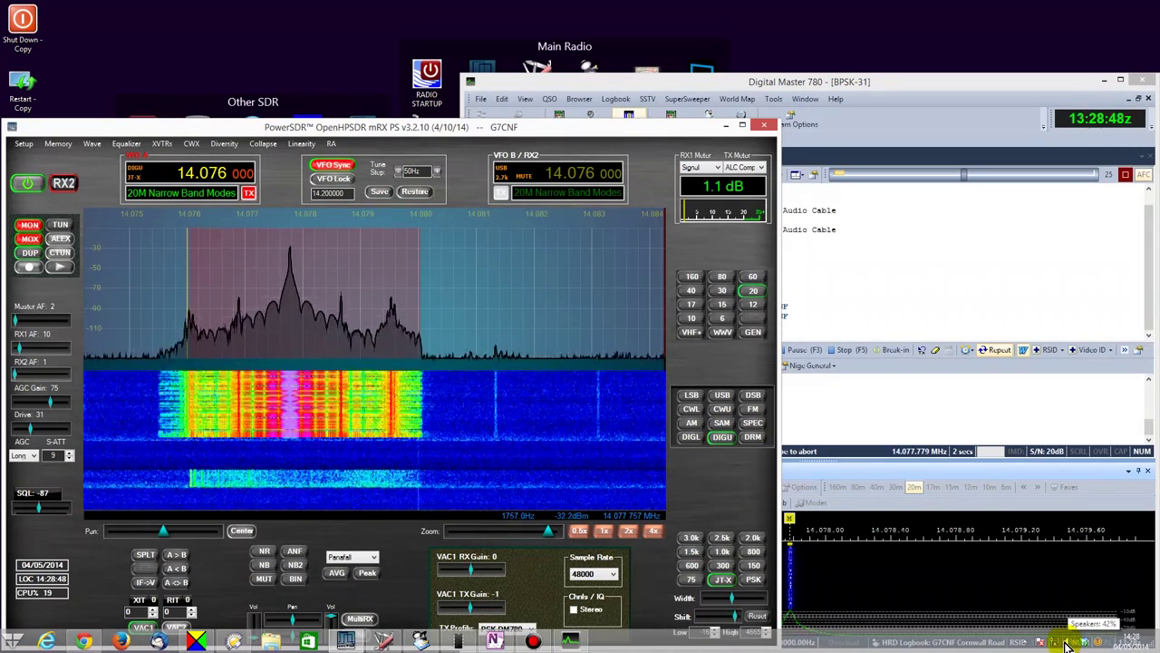
Step: Open the Windows Volume Mixer and move its window up so that it sits clear beside the PowerSDR window
right_click(1068, 641)
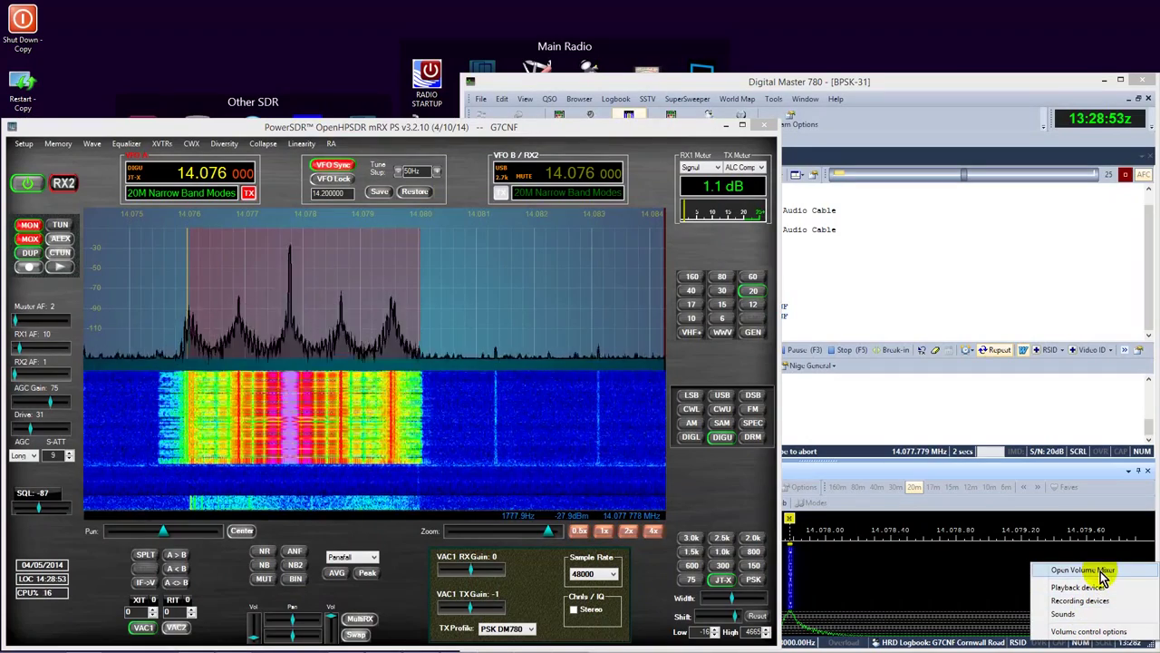
mouse_move(1068, 643)
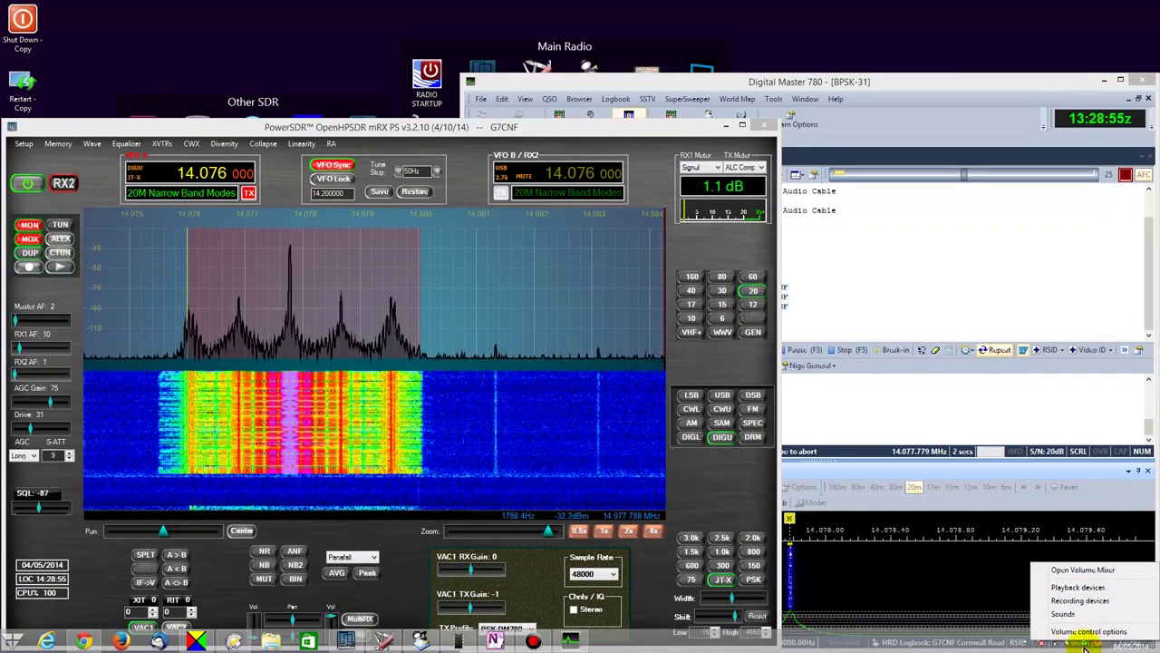
click(1068, 646)
click(1068, 645)
right_click(1070, 645)
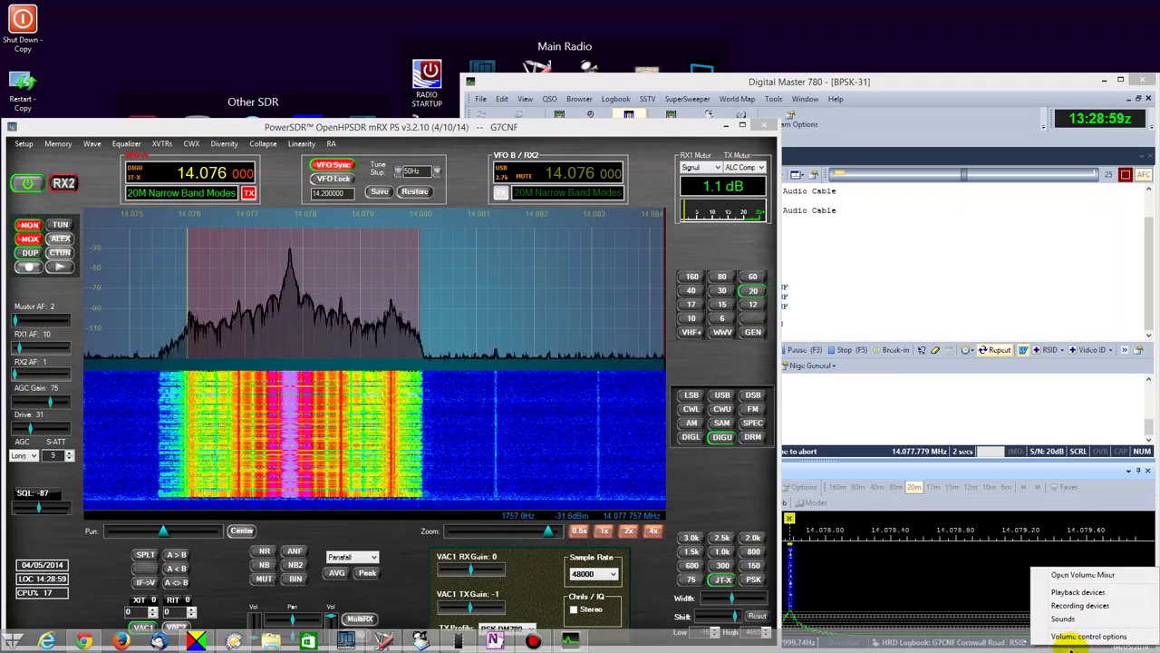
click(1075, 576)
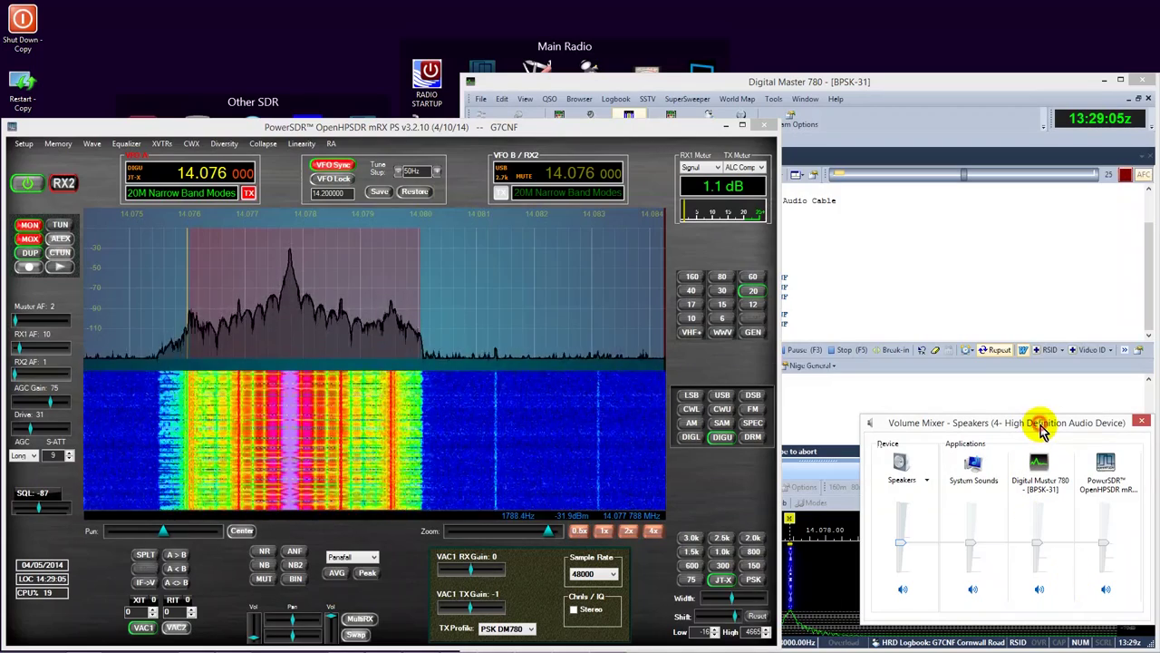
drag(1041, 432, 1026, 351)
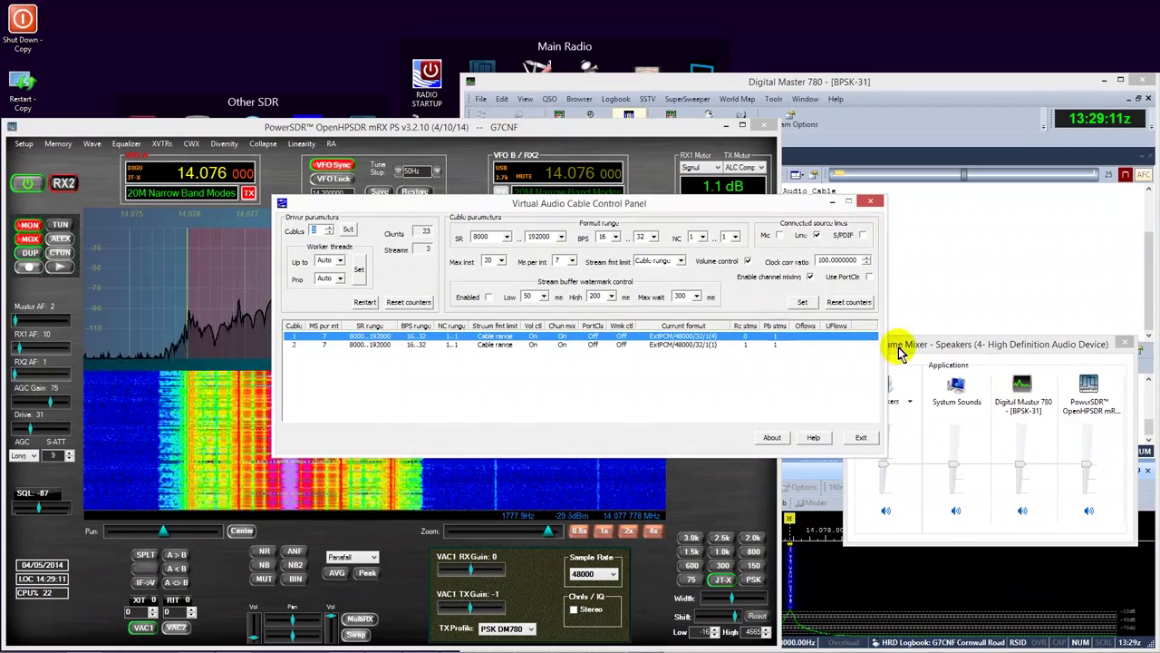
drag(710, 207, 949, 60)
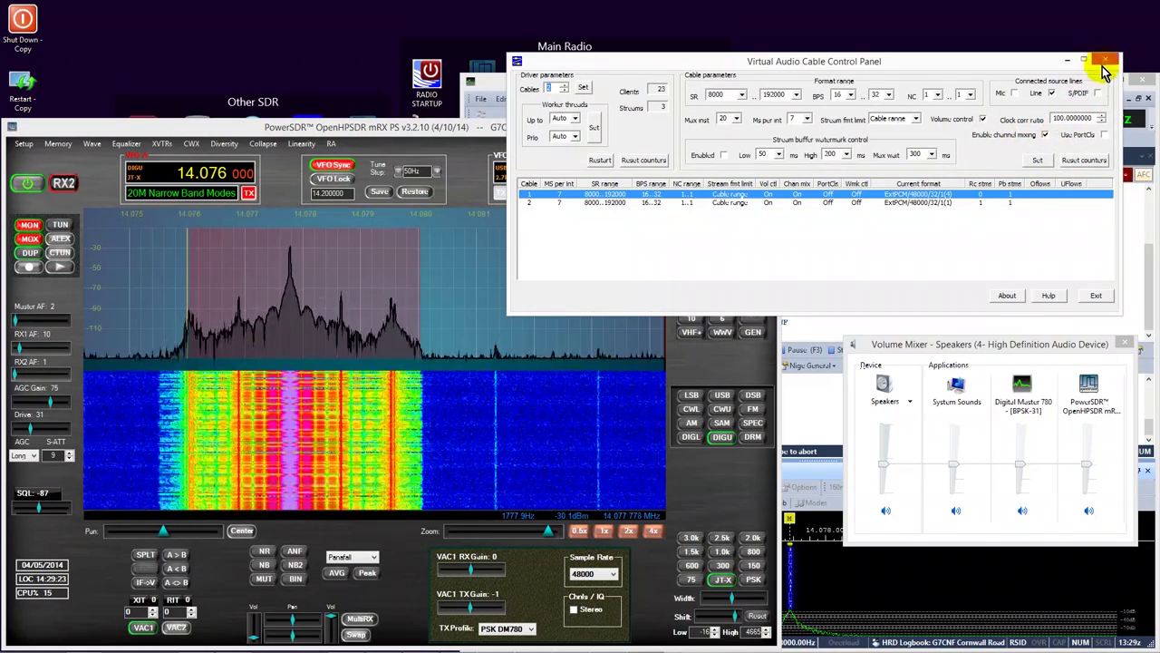
click(1096, 297)
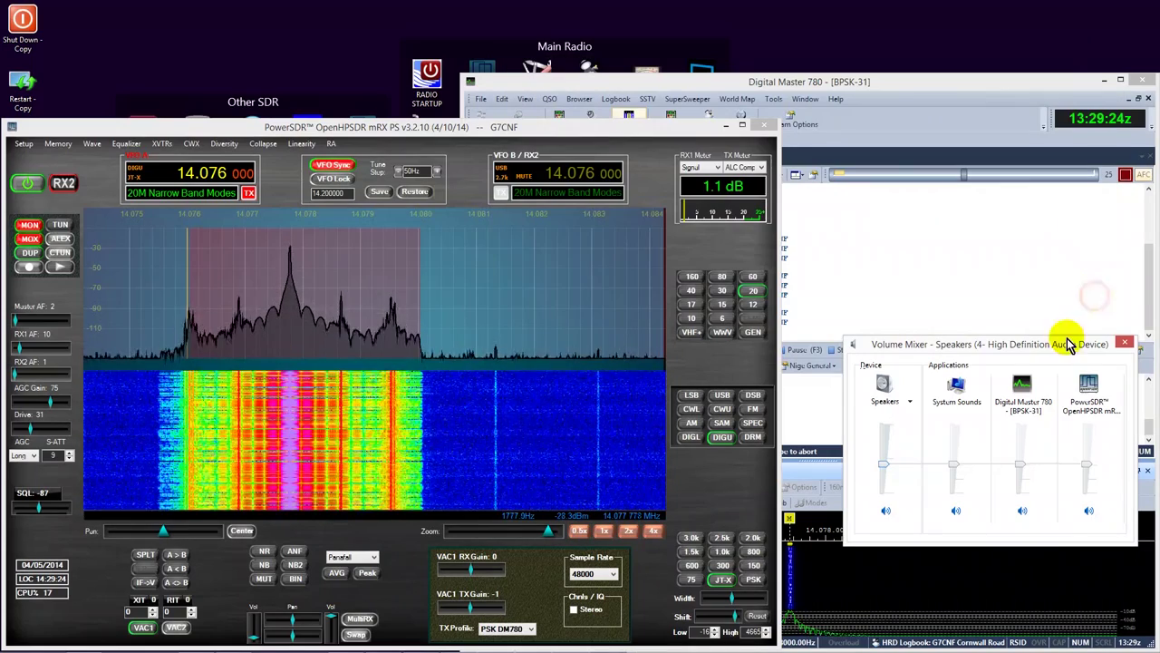
click(908, 403)
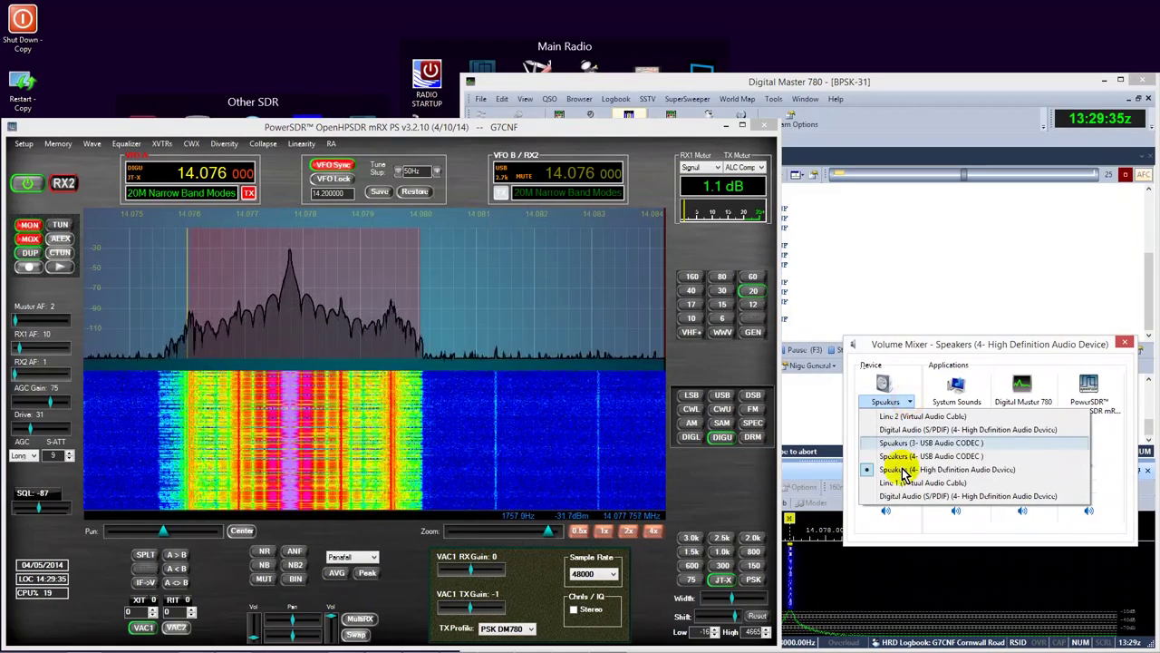
click(909, 419)
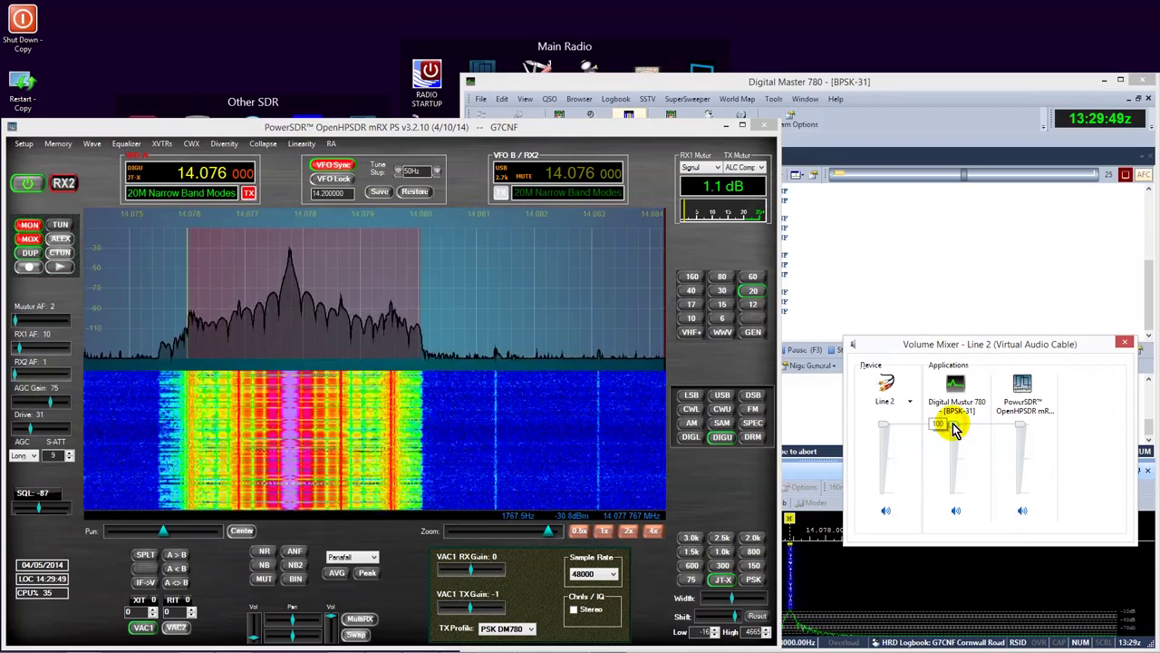
Step: Lower Digital Master 780's volume on Line 2 to 60 and further to about 36 while watching PowerSDR's ALC Comp meter
scroll(953, 431, down, 2)
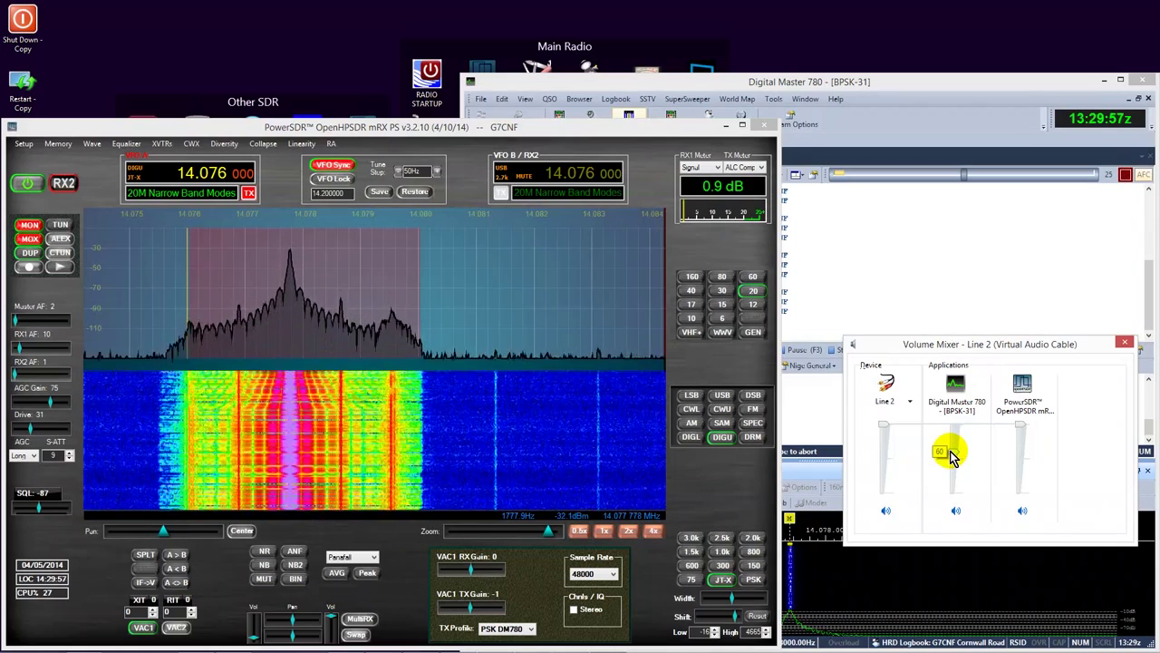
click(736, 193)
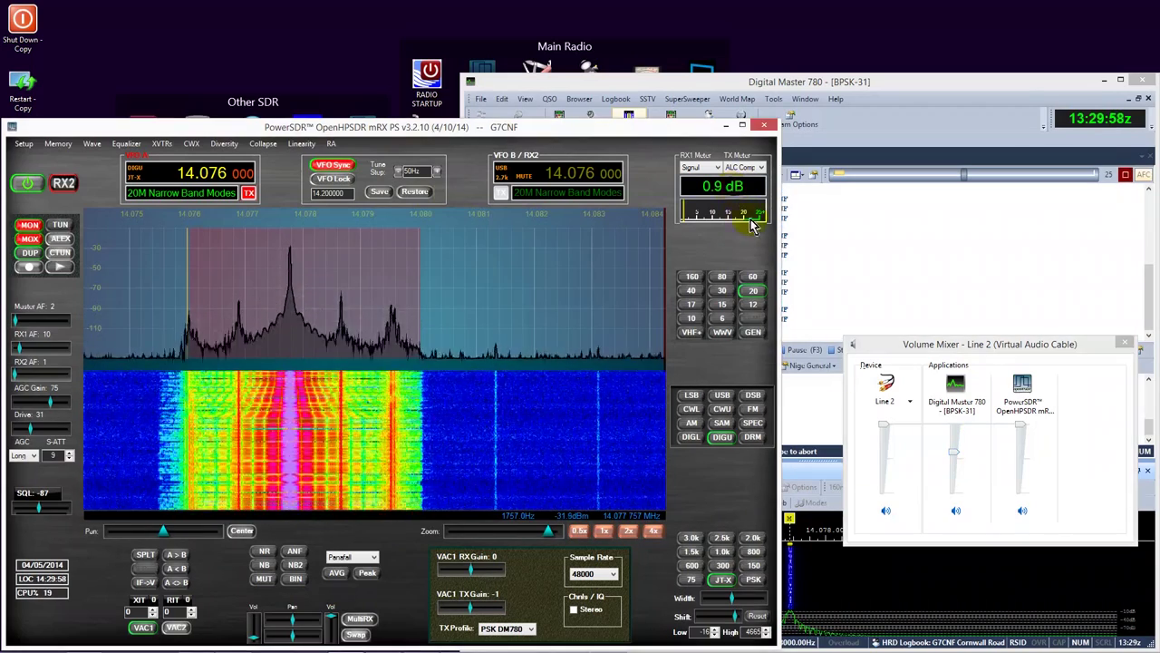
click(953, 458)
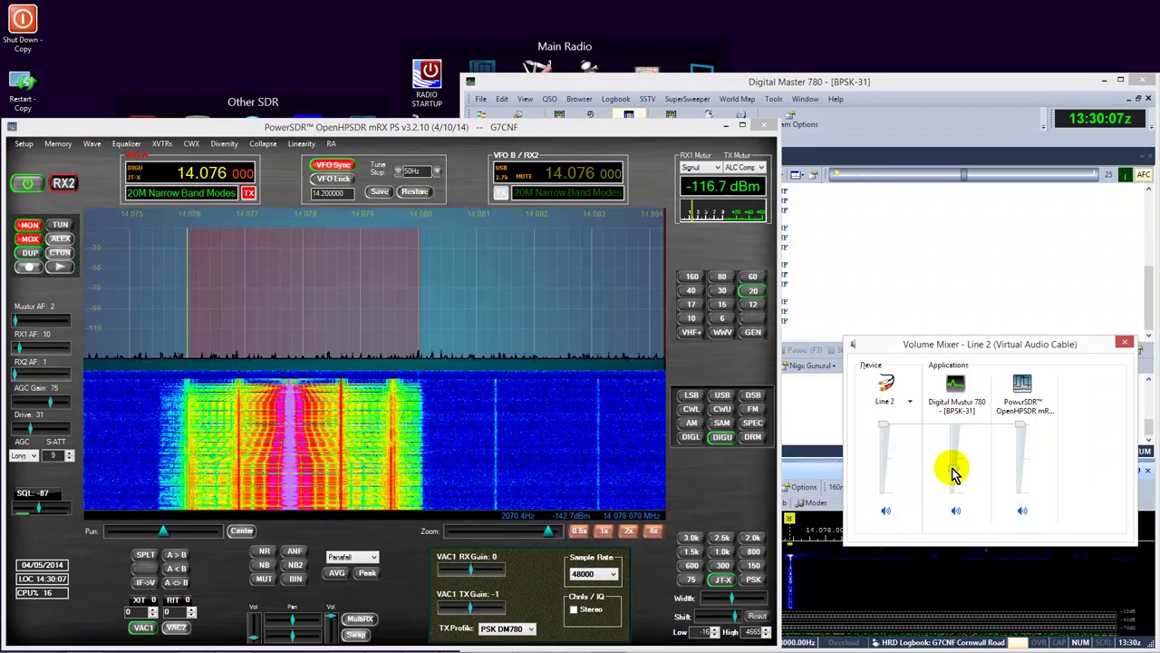
Step: Set PowerSDR's TX meter to ALC and reduce Digital Master 780's Line 2 volume to 34 and slightly below
click(758, 171)
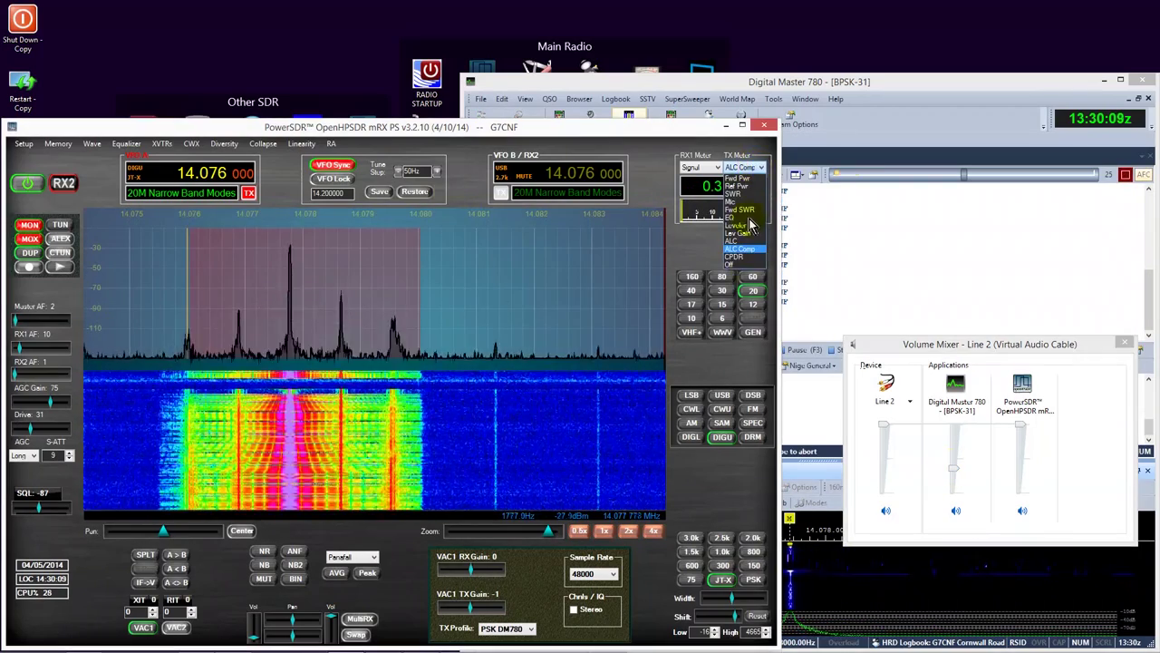
click(736, 242)
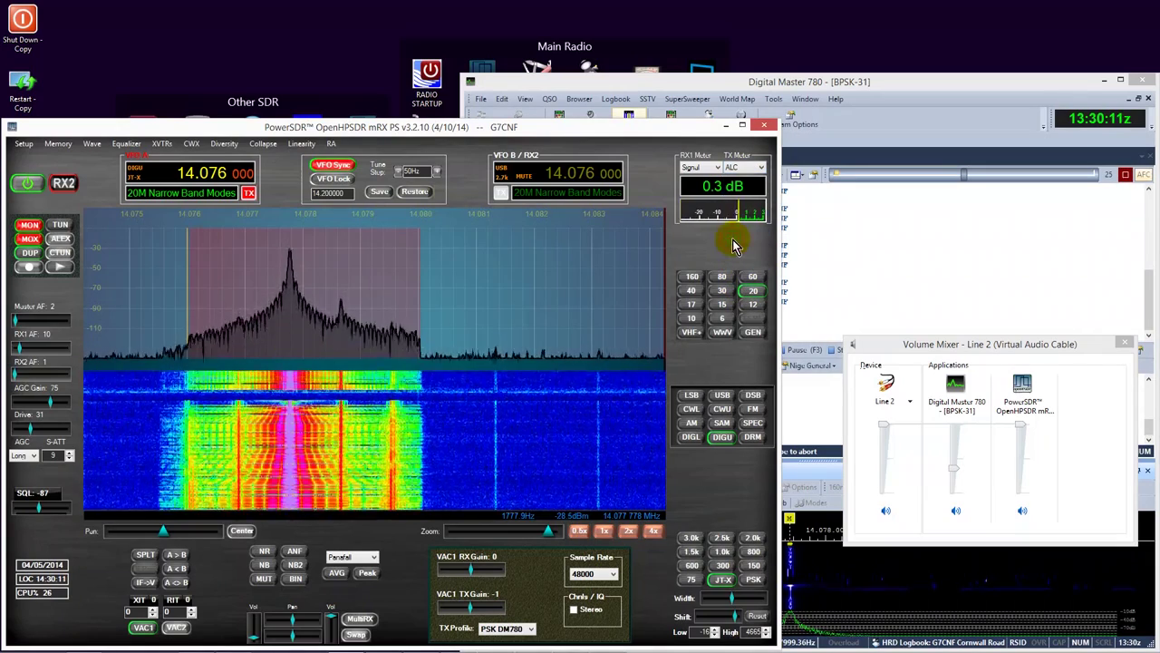
click(954, 470)
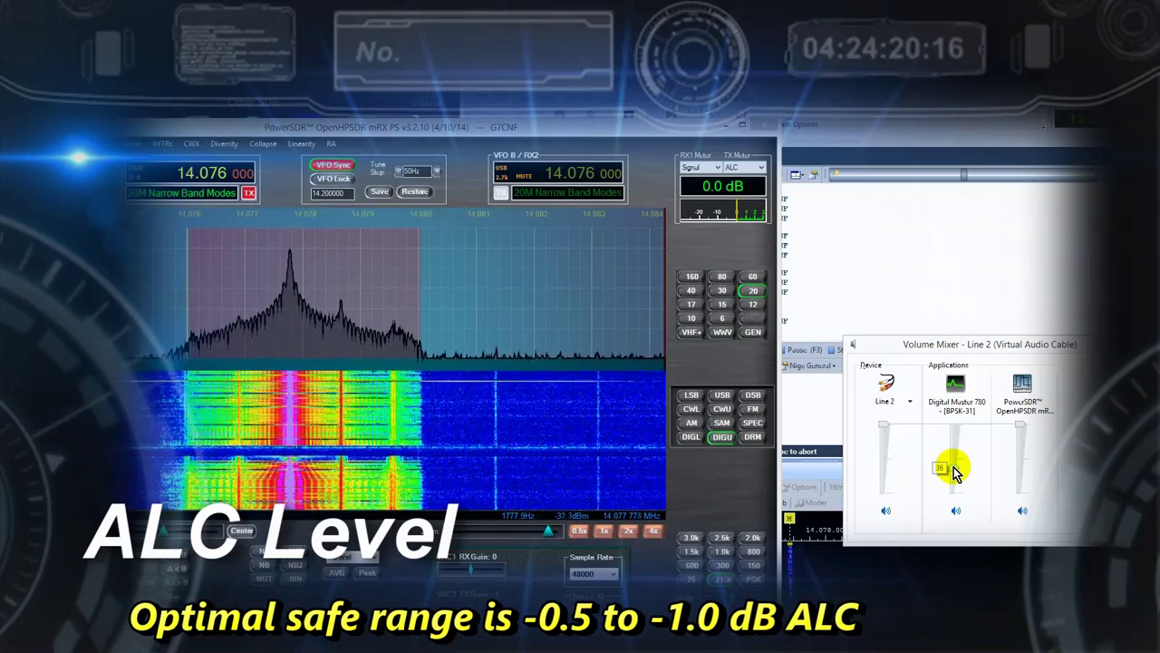
scroll(954, 472, down, 1)
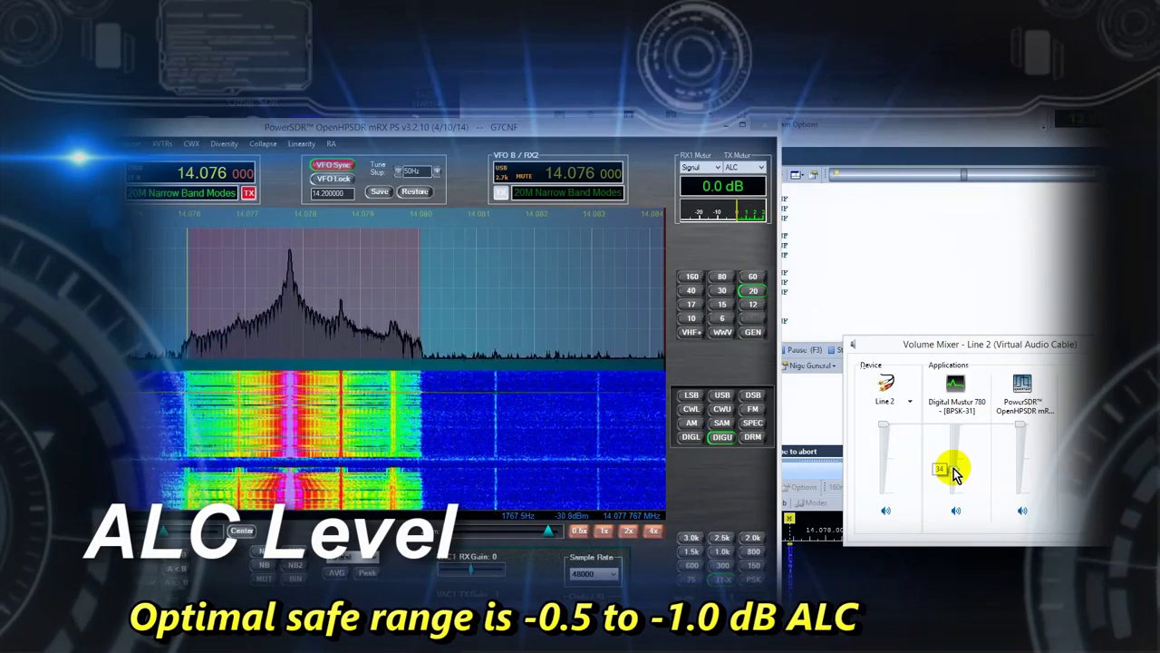
scroll(954, 474, down, 2)
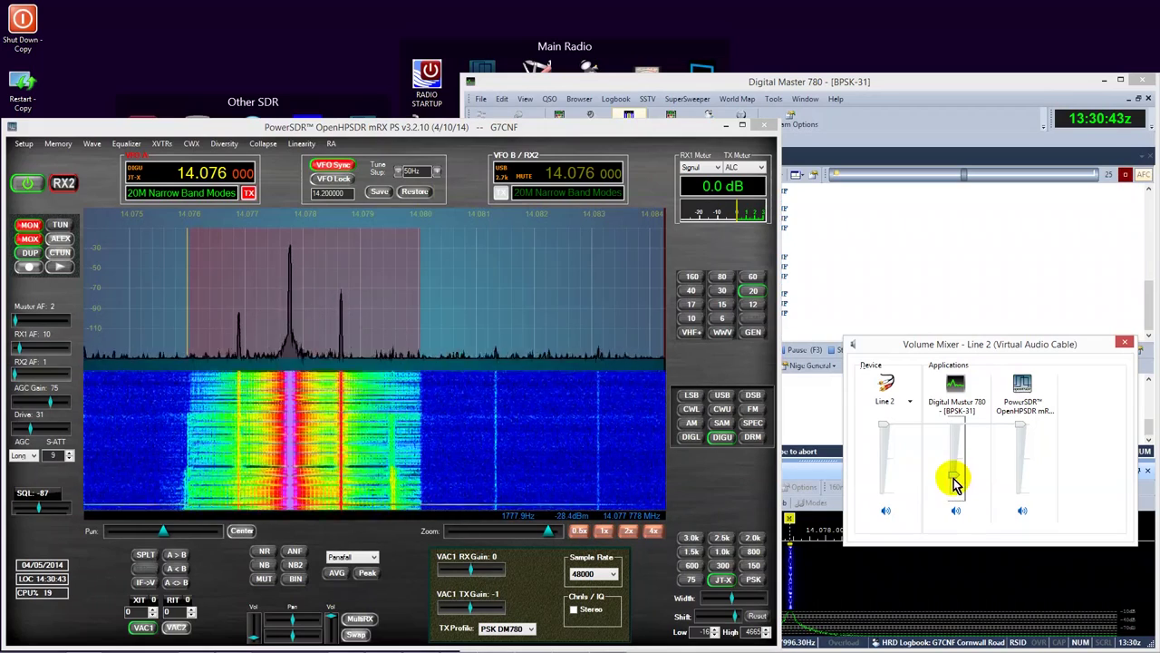
Step: Raise Digital Master 780's Line 2 volume to maximum, and reduce it again until ALC lies between -0.5 and -1.0 dB
mouse_move(953, 483)
drag(954, 483, 959, 426)
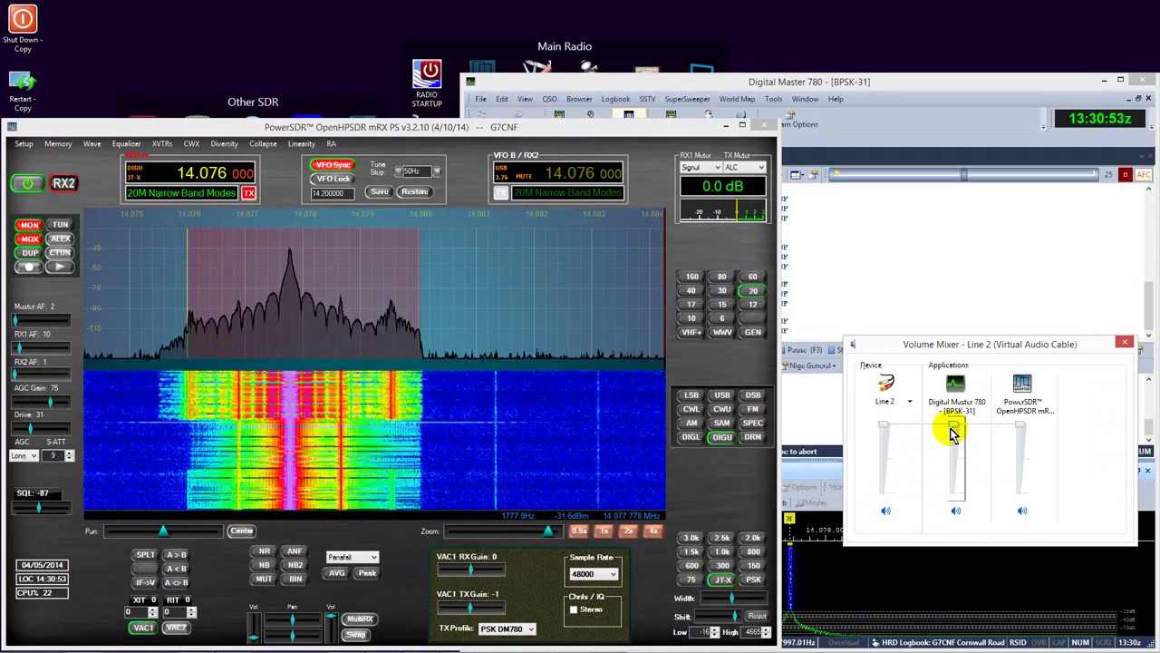
drag(952, 435, 953, 467)
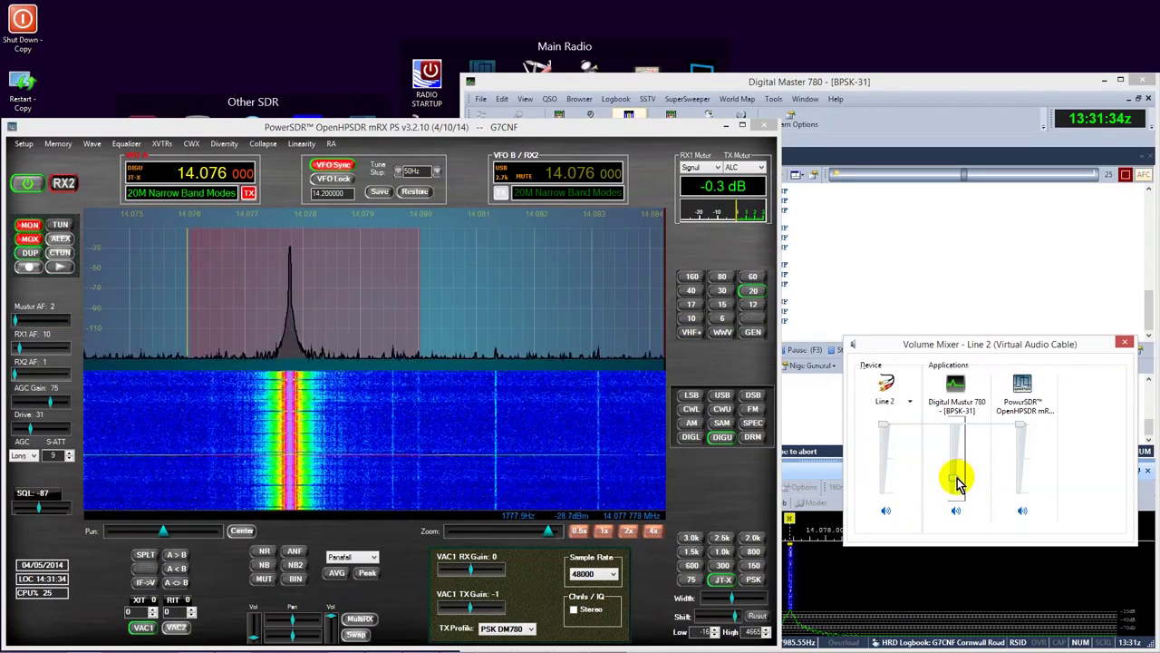
drag(960, 484, 988, 486)
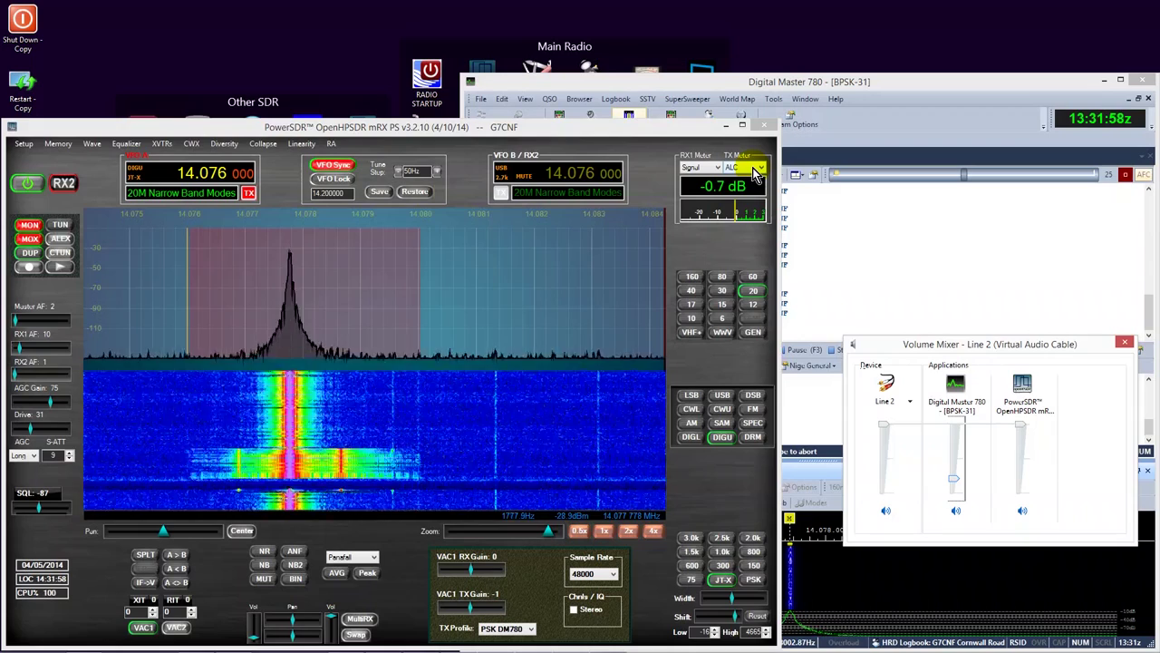
Step: Switch PowerSDR's TX meter to forward power (Fwd Pwr) to check the transmitted output
click(756, 168)
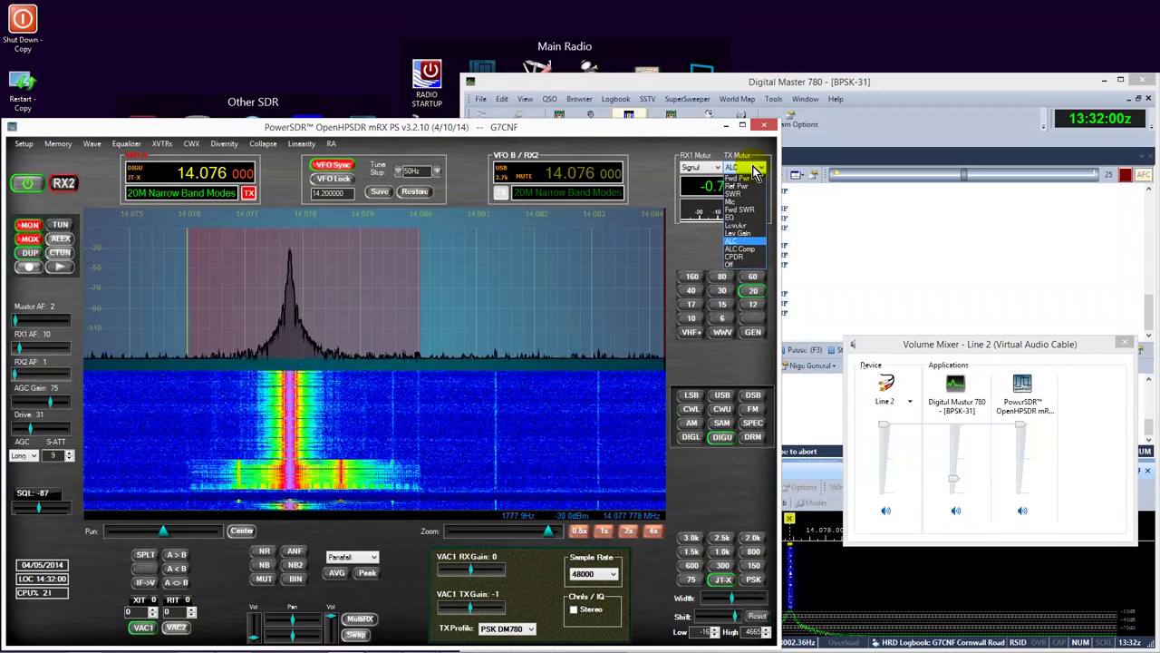
click(742, 178)
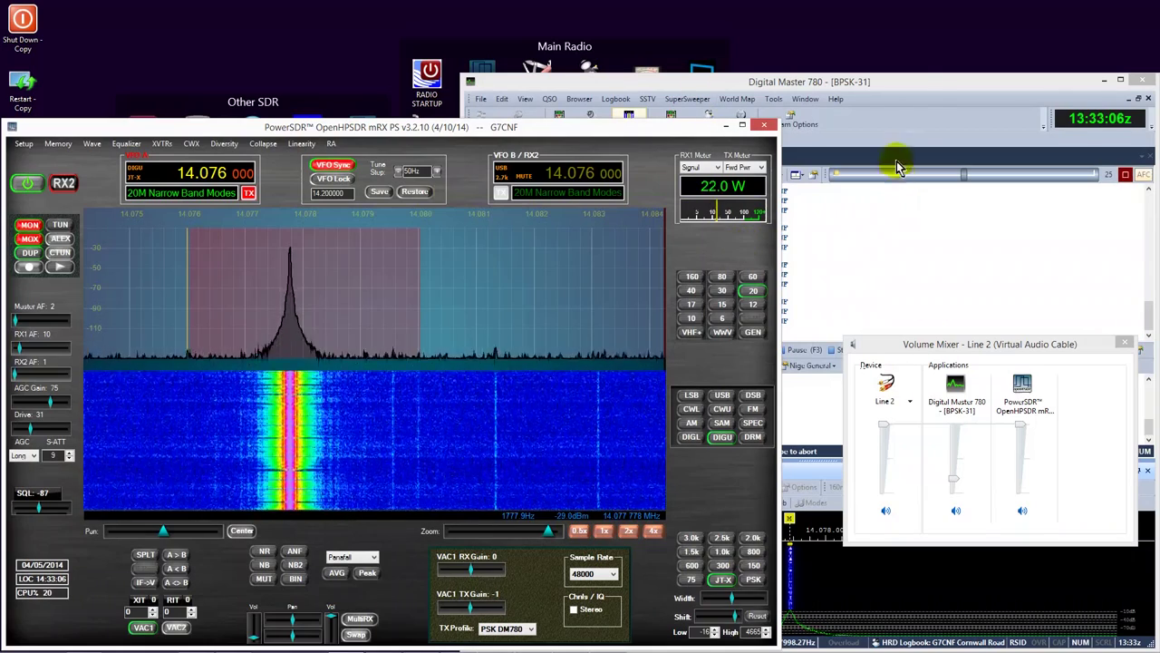
Step: Stop the running CQ transmission in Digital Master 780 and close the program
click(913, 83)
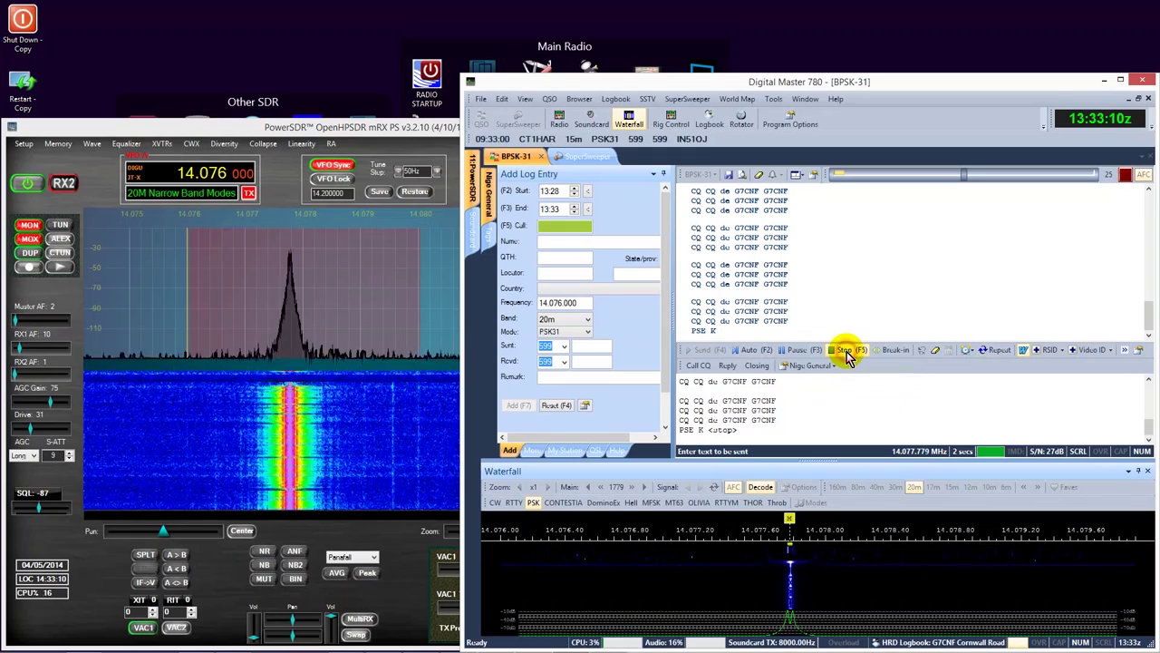
click(848, 356)
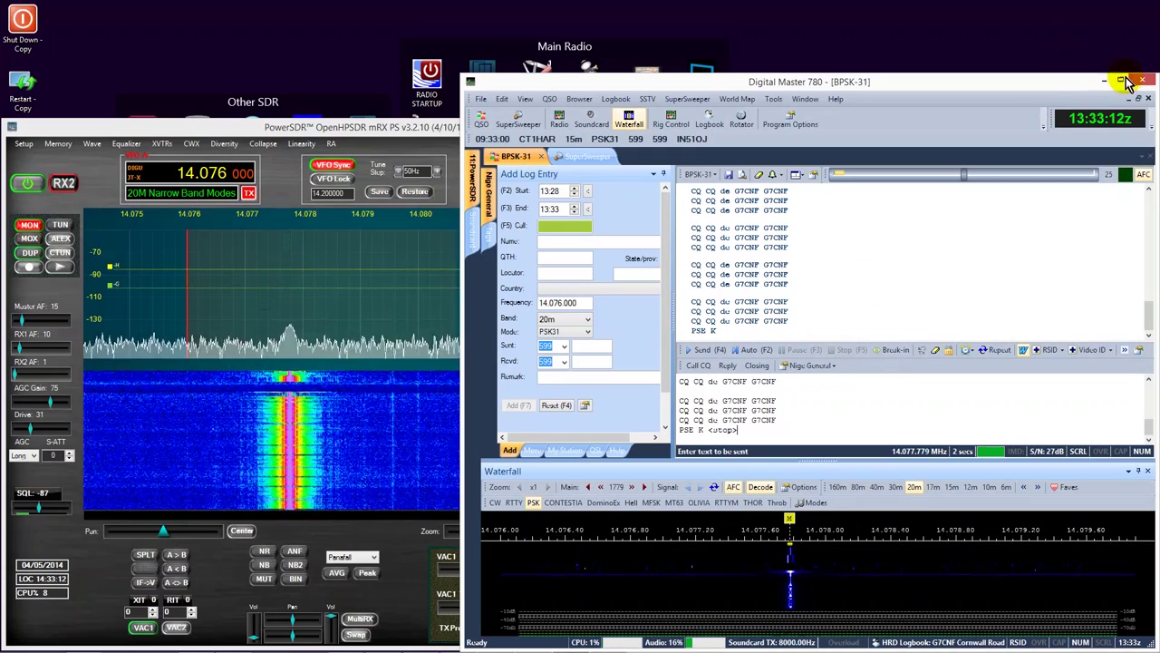
click(1141, 84)
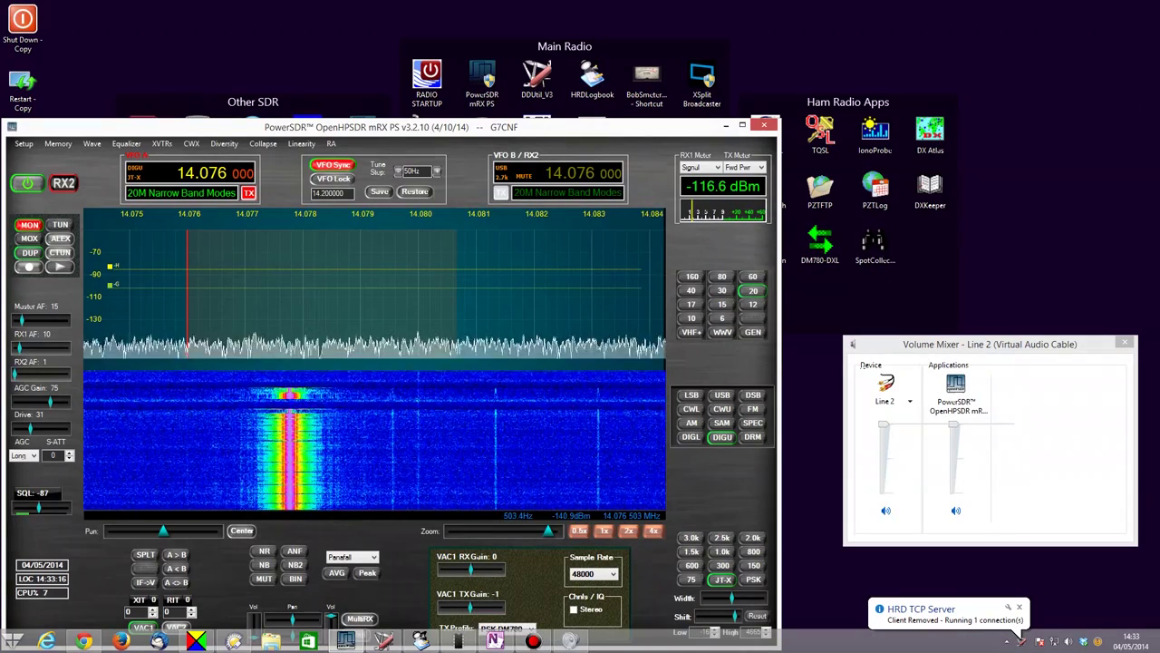
Step: Reposition the Volume Mixer in the space above the WSJT-X window, in front of the Wide Graph
drag(1046, 342, 1050, 24)
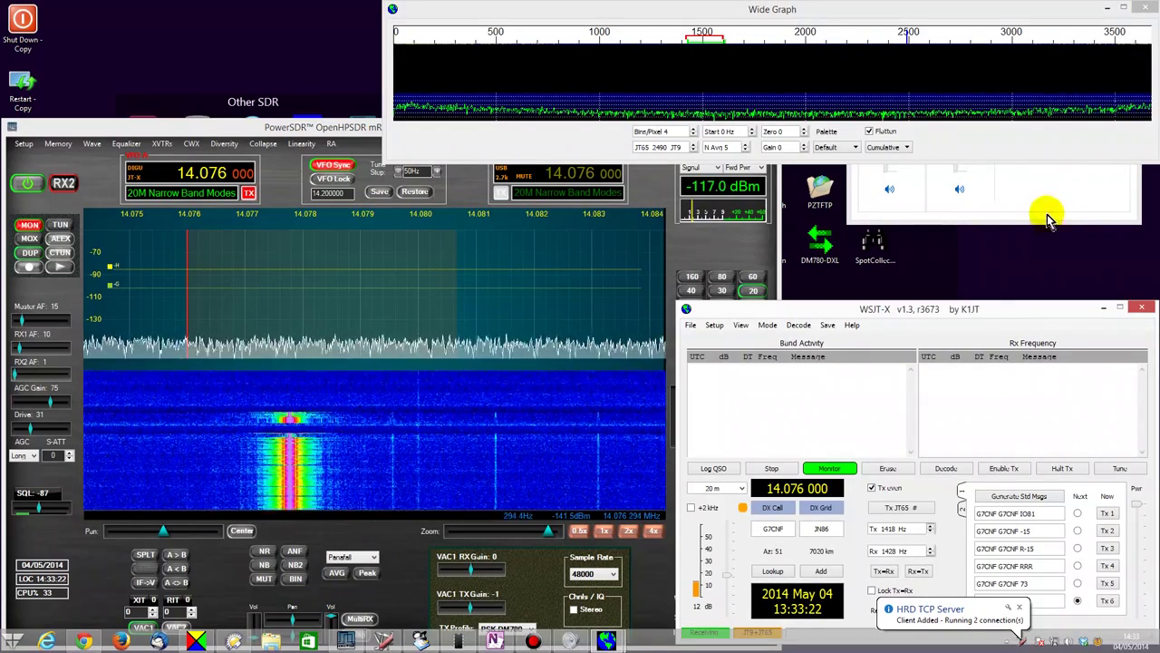
click(1062, 195)
drag(998, 26, 911, 106)
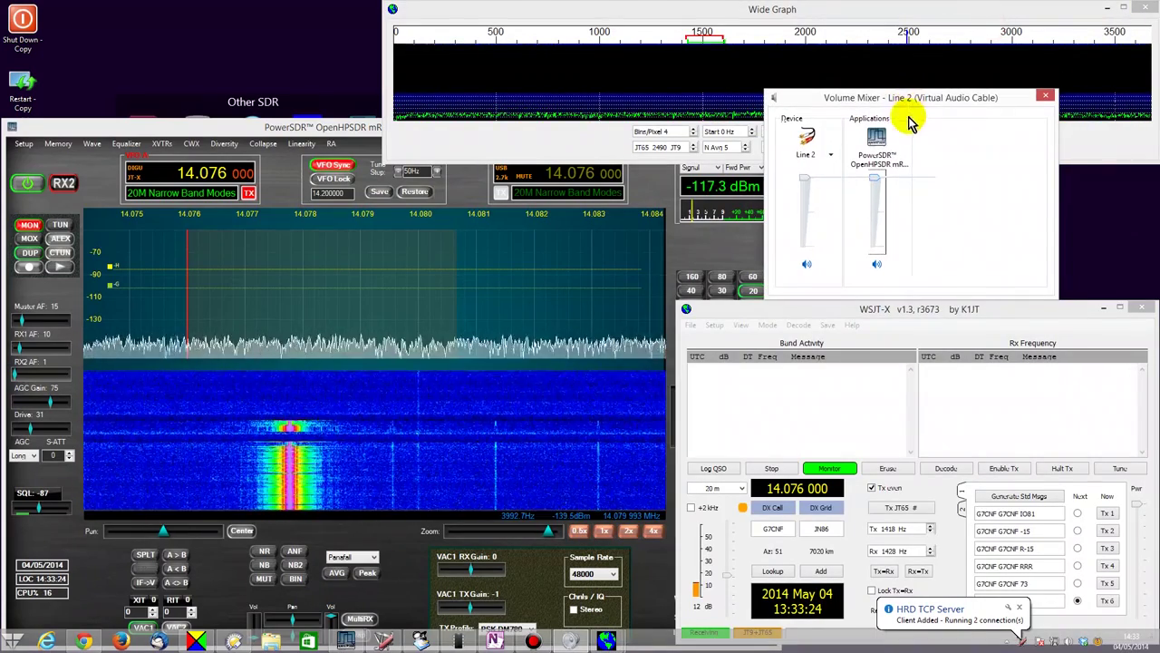
Step: Enable transmission in WSJT-X and toggle the Tx even option, leaving it off, to send the CQ message
click(1002, 468)
click(885, 491)
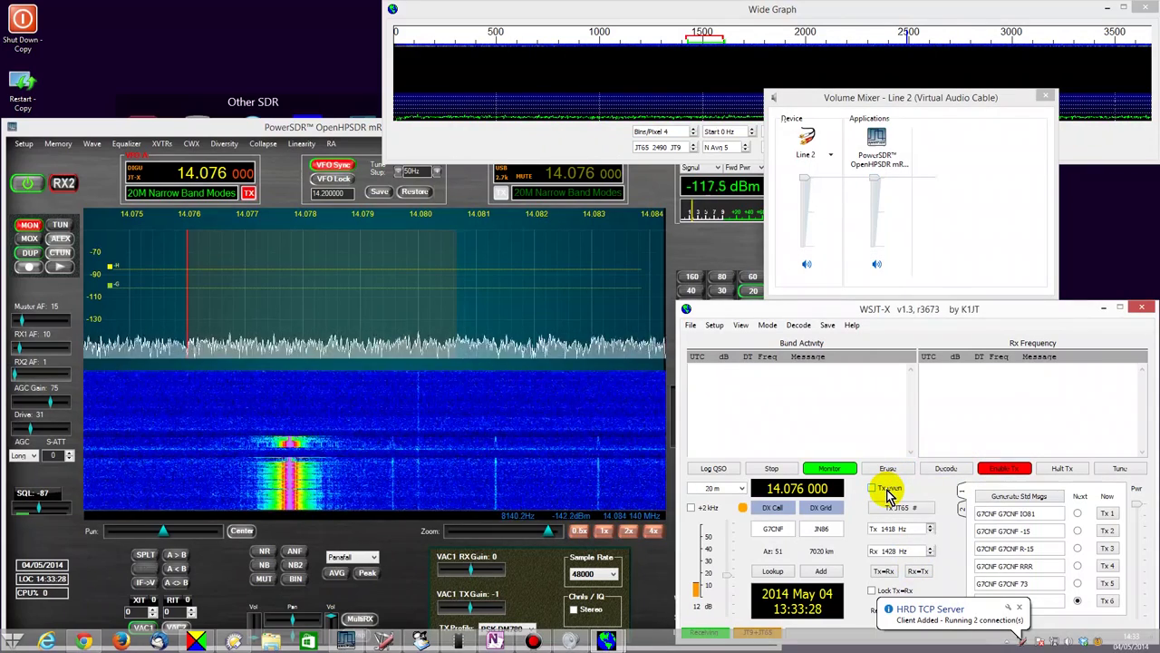
click(885, 490)
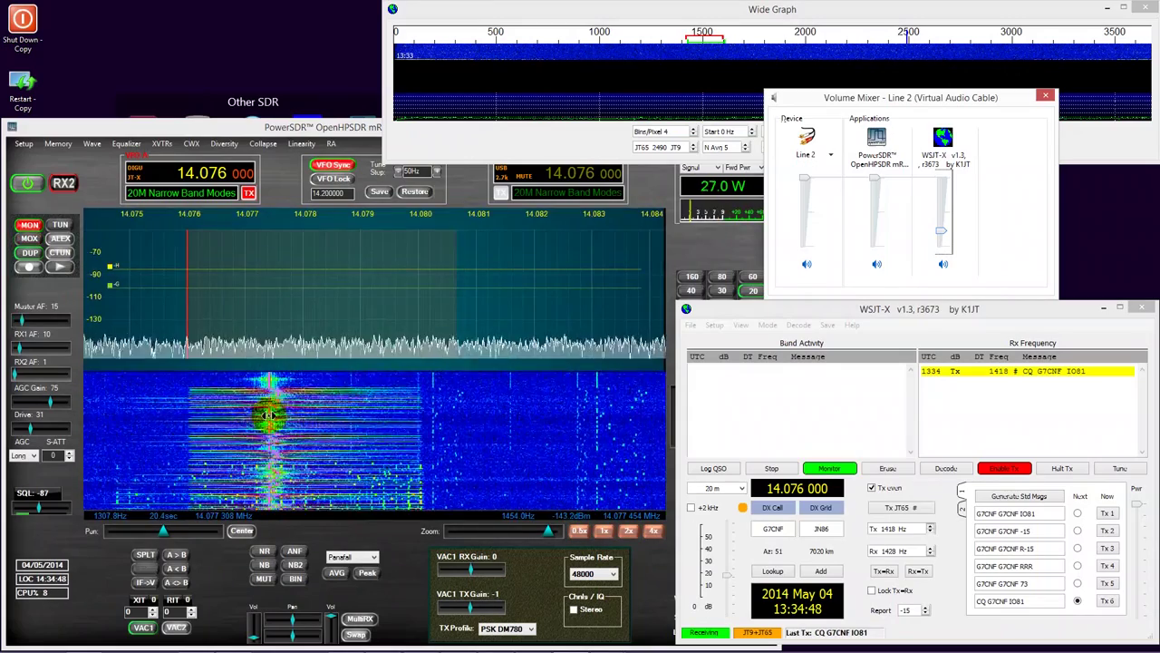
click(892, 491)
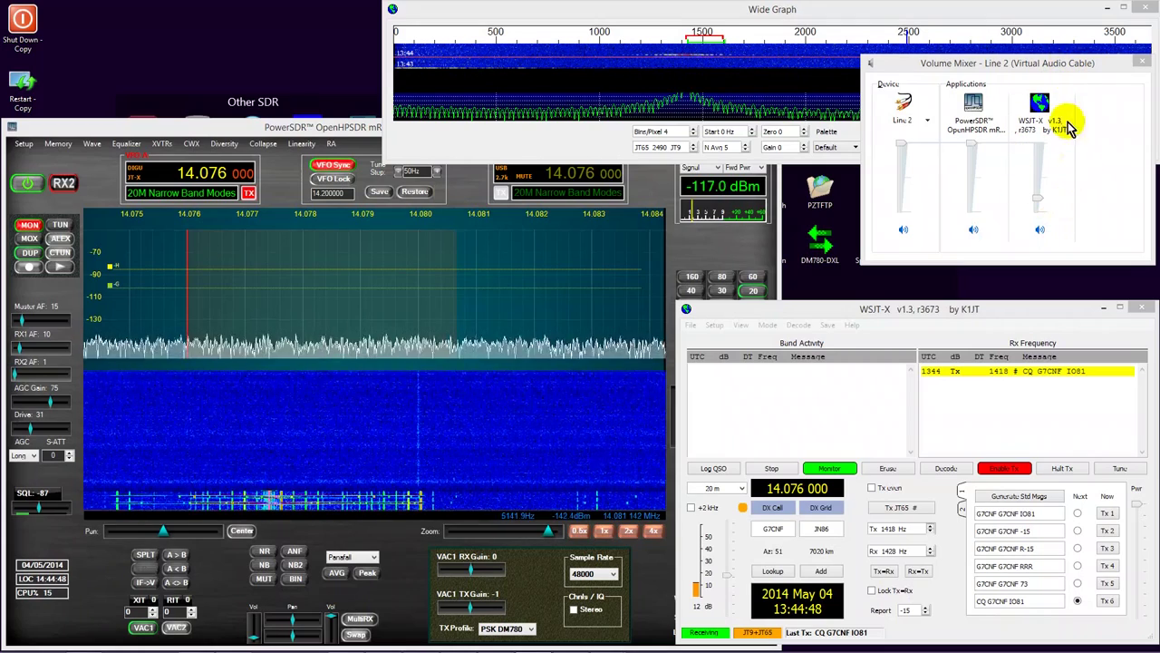
Step: Lower the Line 2 device volume gradually from 100 to just below 39 in the Volume Mixer while WSJT-X transmits
click(1069, 236)
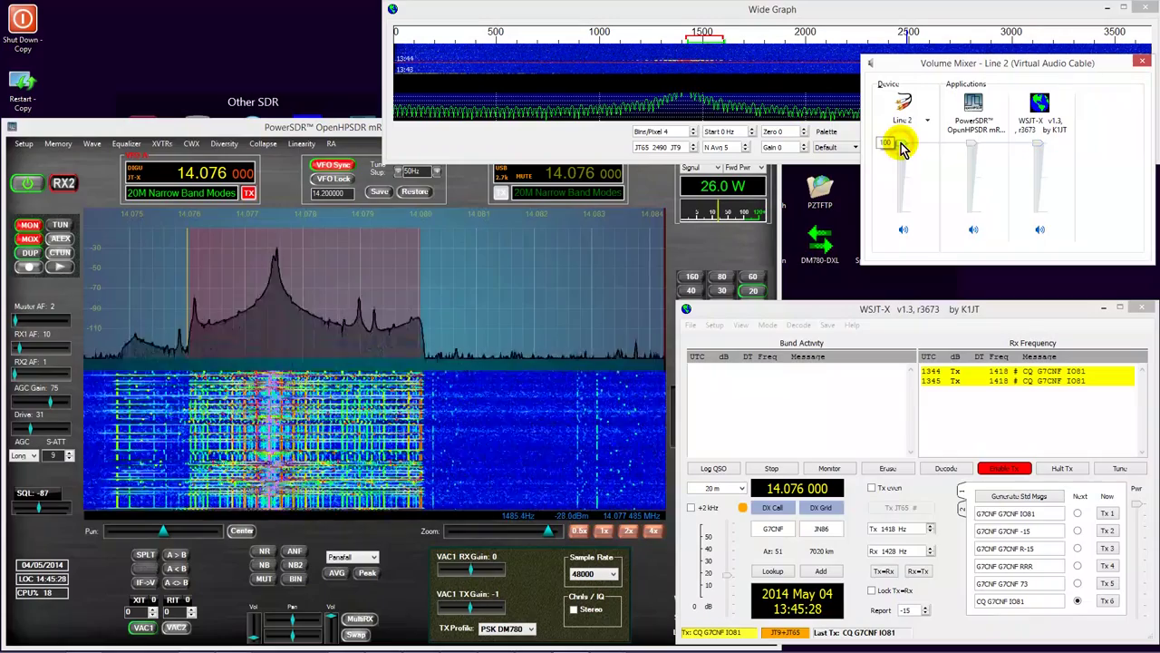
scroll(903, 150, up, 2)
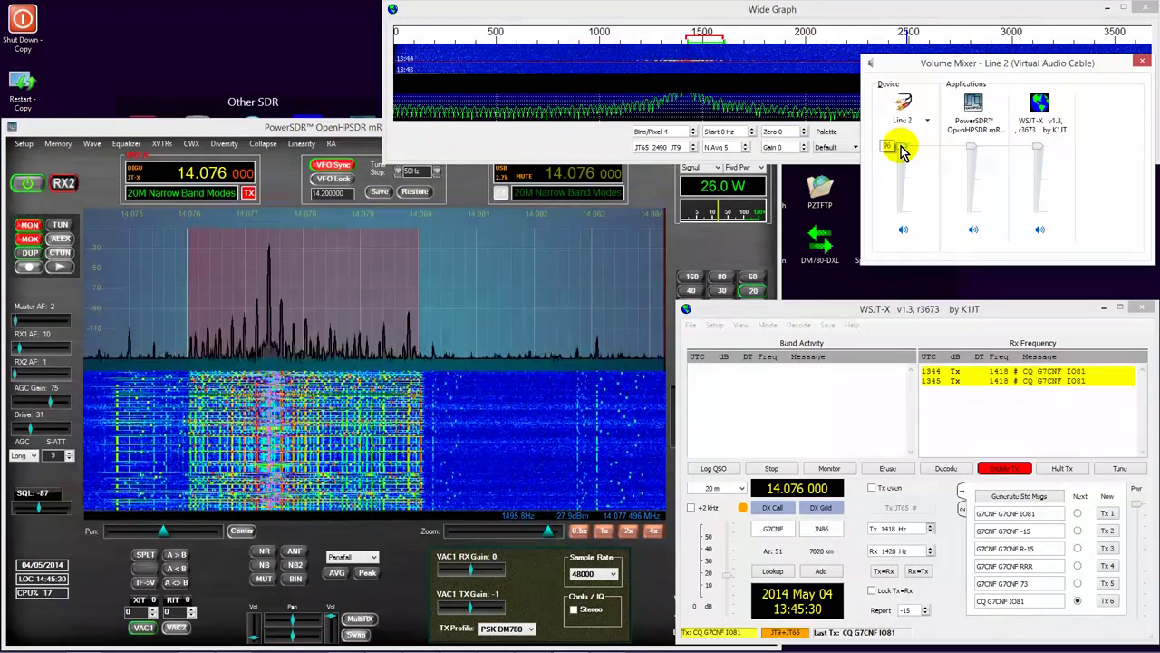
scroll(902, 153, down, 6)
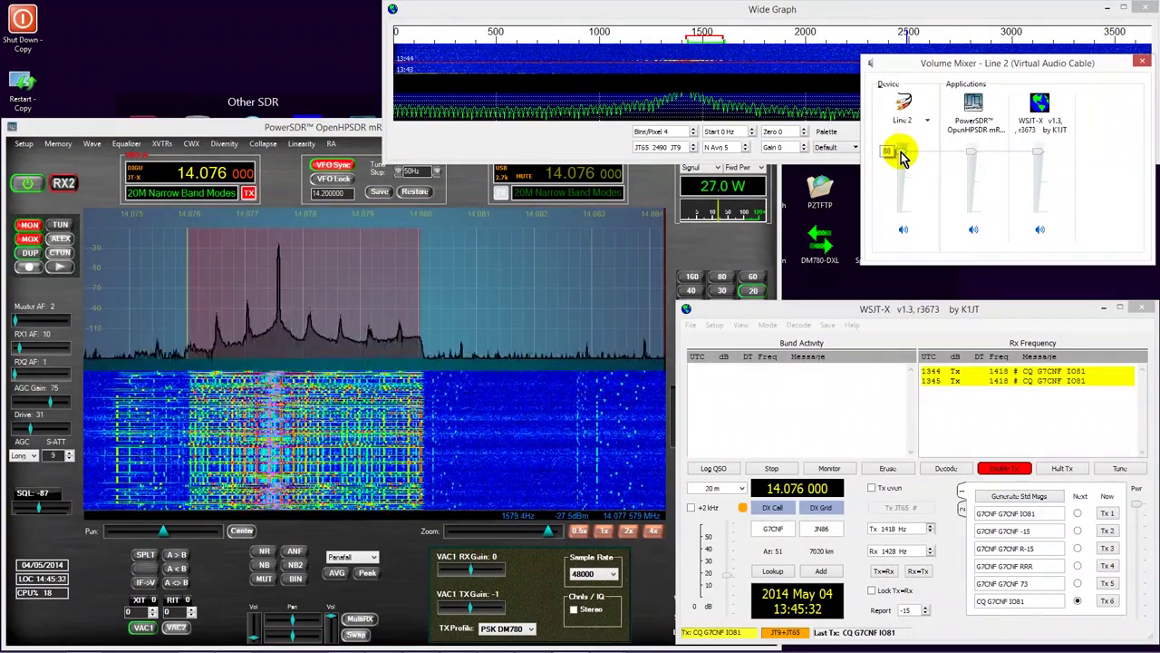
scroll(902, 156, down, 3)
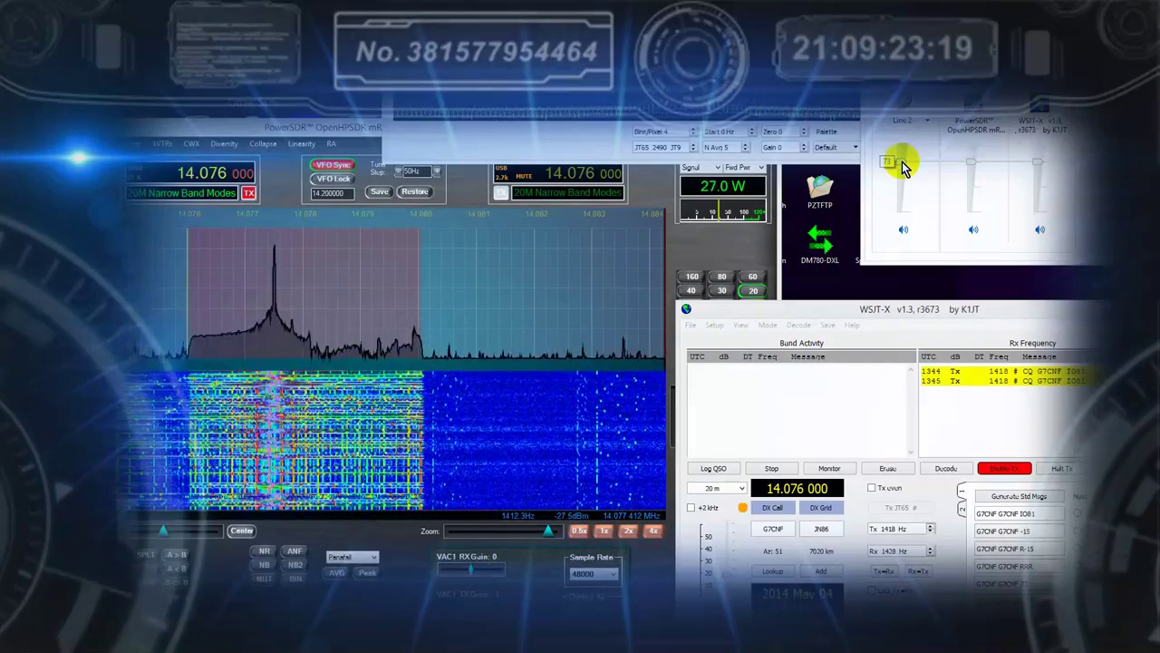
scroll(902, 165, down, 5)
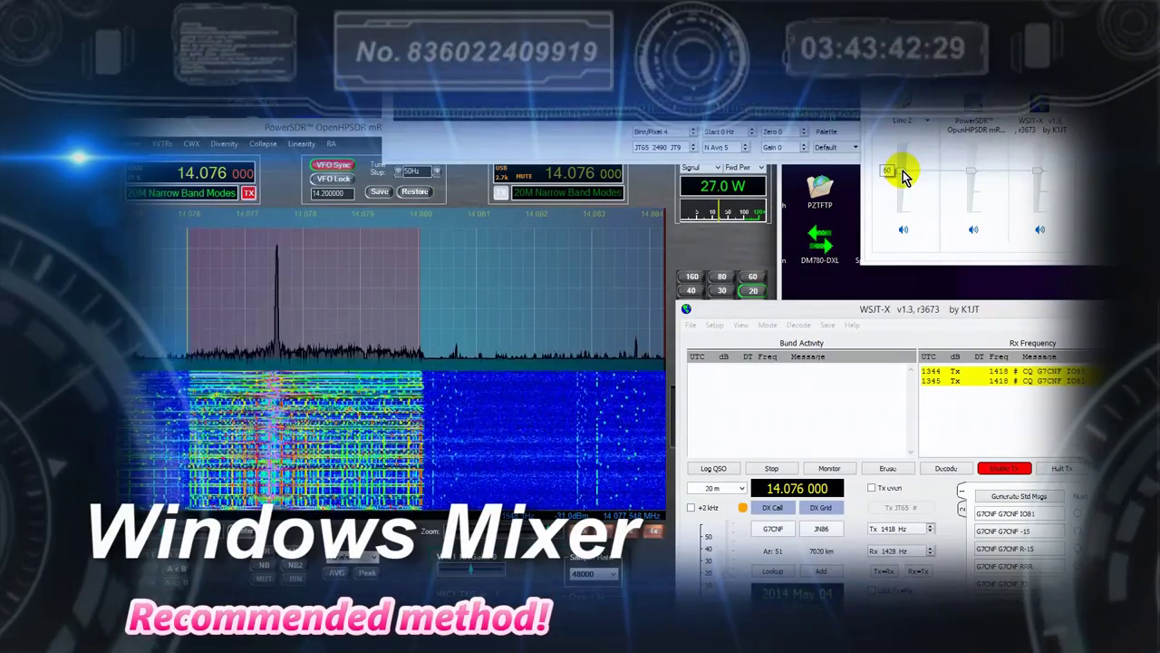
scroll(902, 178, down, 4)
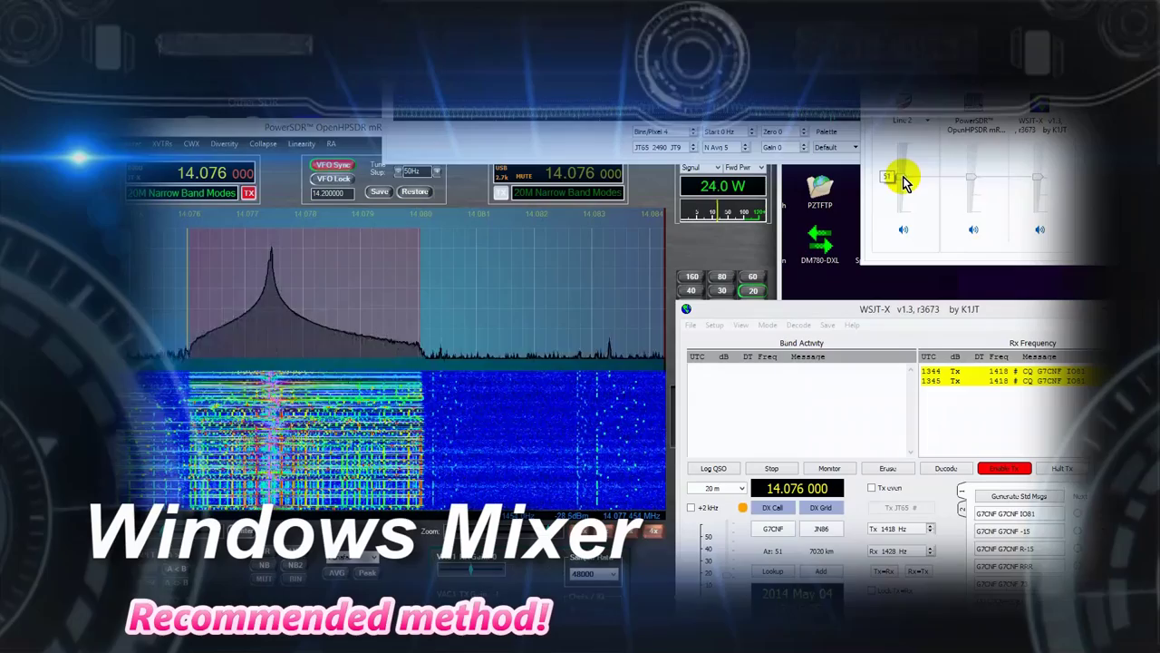
scroll(902, 184, down, 4)
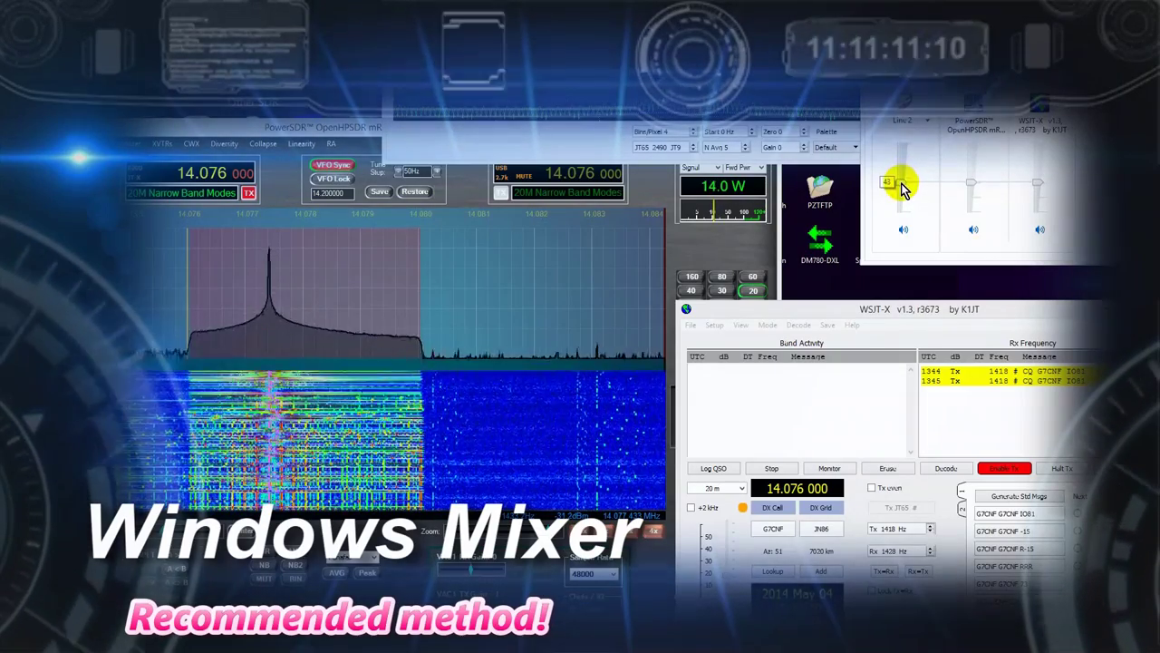
scroll(902, 185, down, 2)
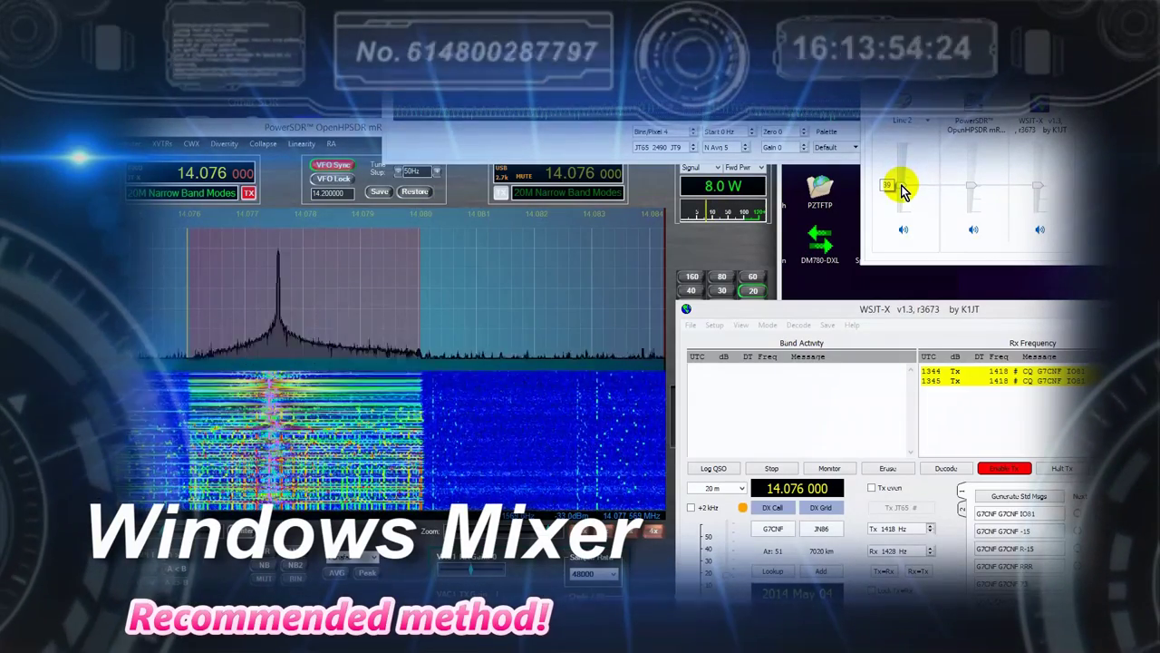
scroll(902, 189, down, 3)
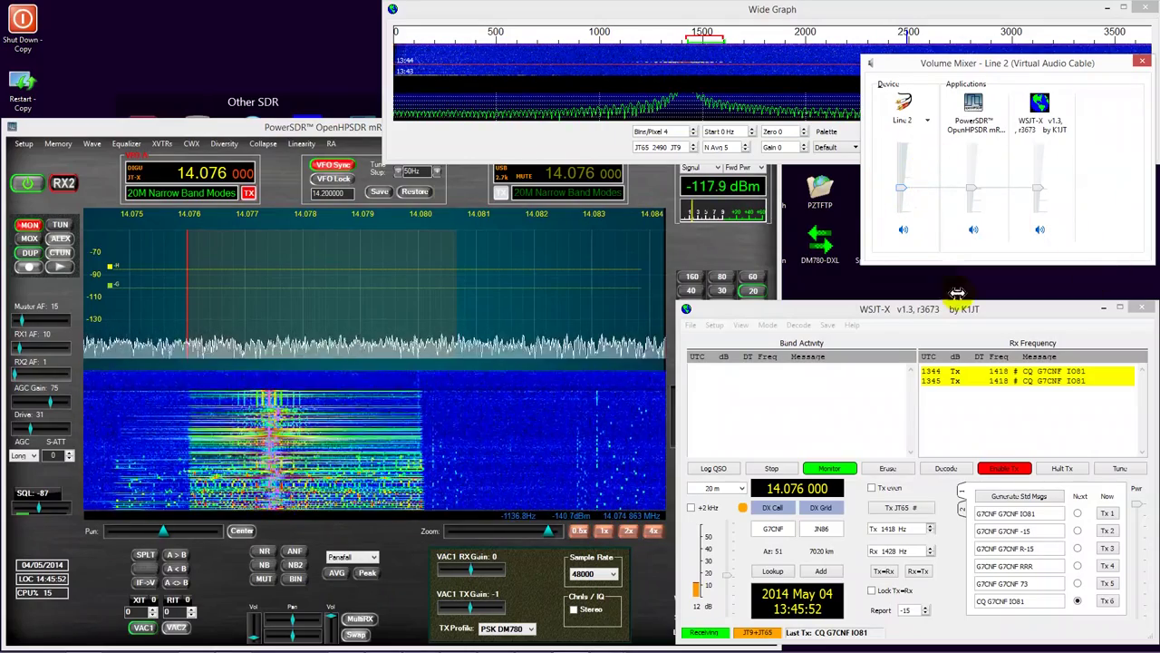
Step: Enable Tx even in WSJT-X for the next transmission and lower the Line 2 device volume to about 28
click(872, 490)
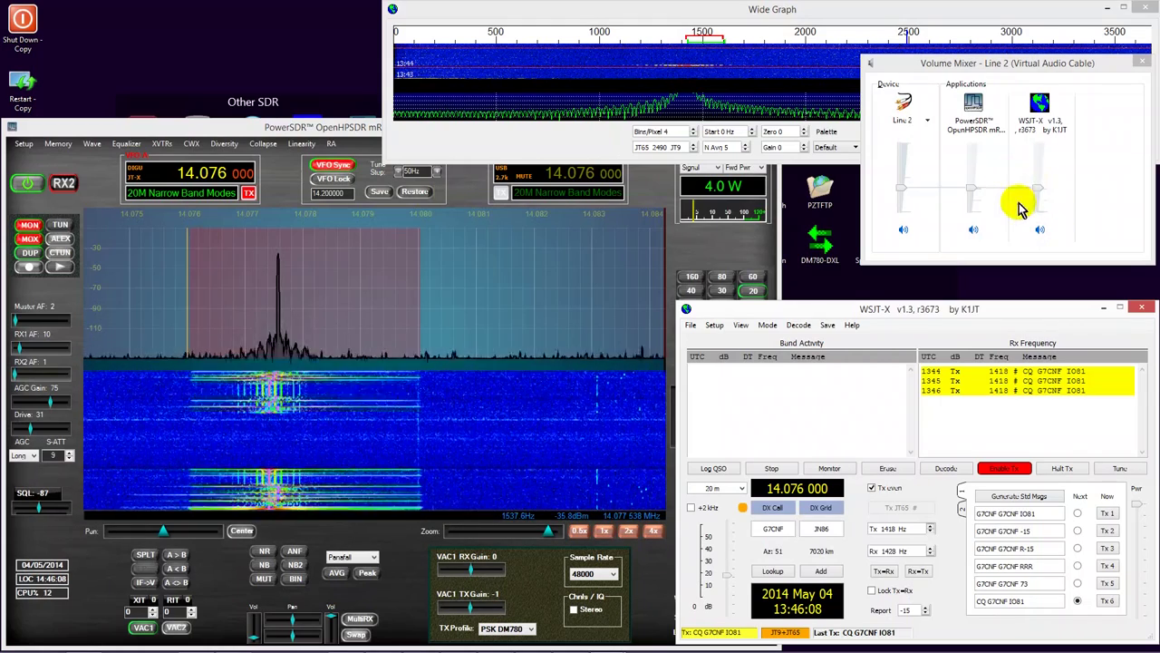
click(897, 199)
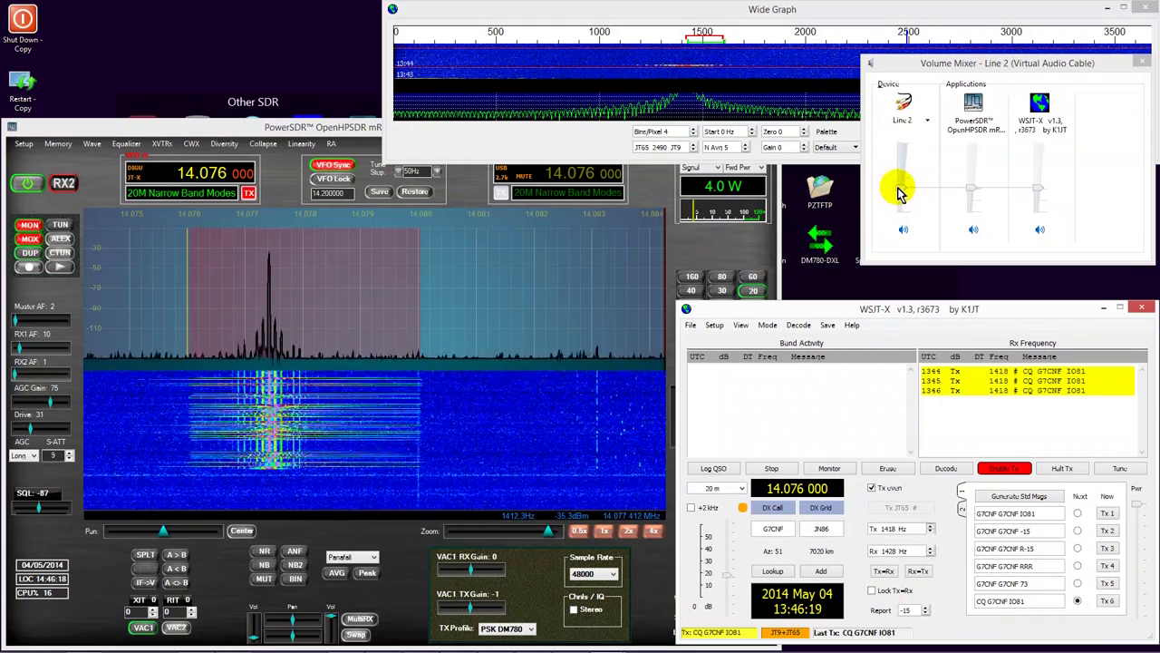
click(900, 192)
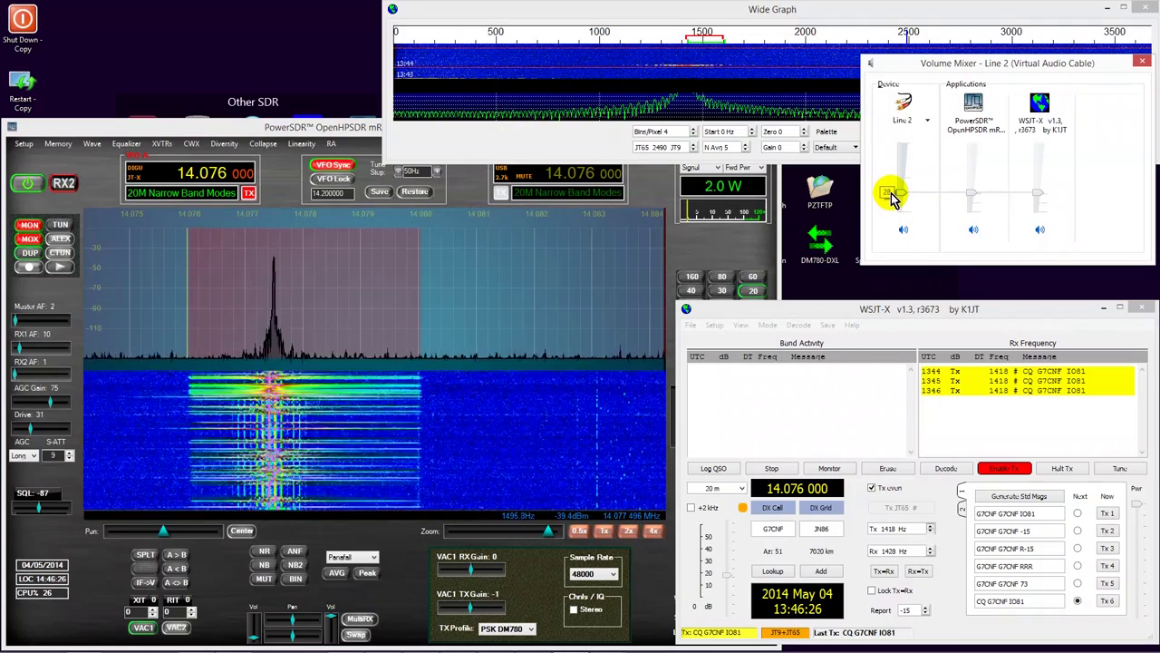
Step: Switch PowerSDR's TX meter to ALC and raise the Line 2 device volume past 39 to about 51
click(743, 169)
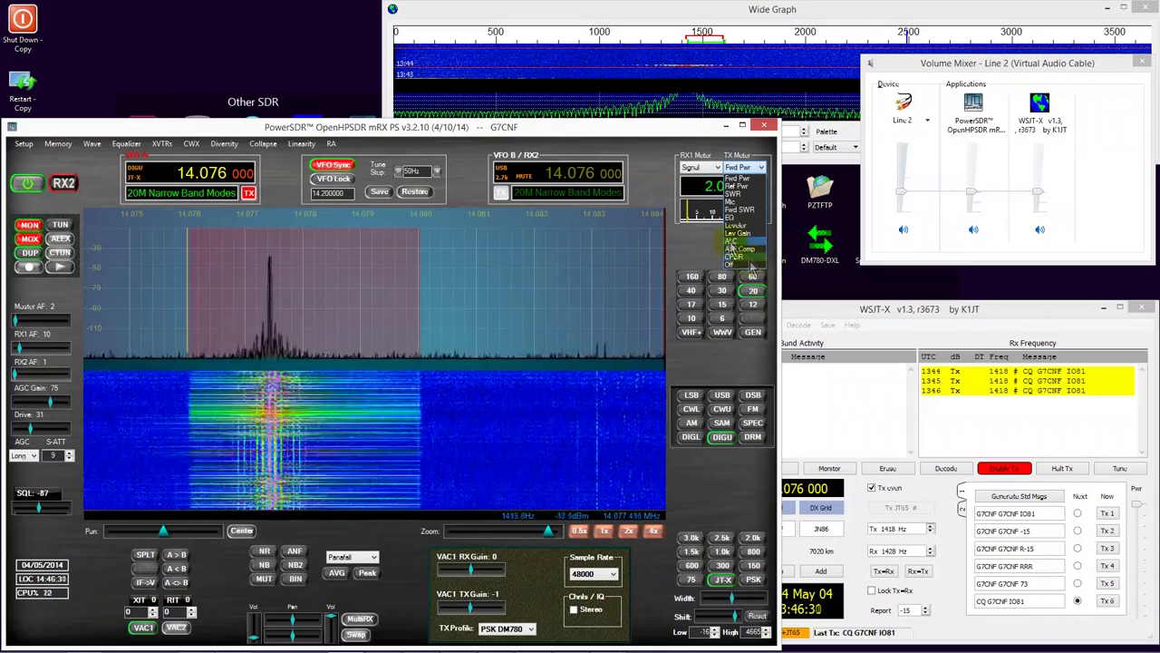
click(731, 242)
click(901, 192)
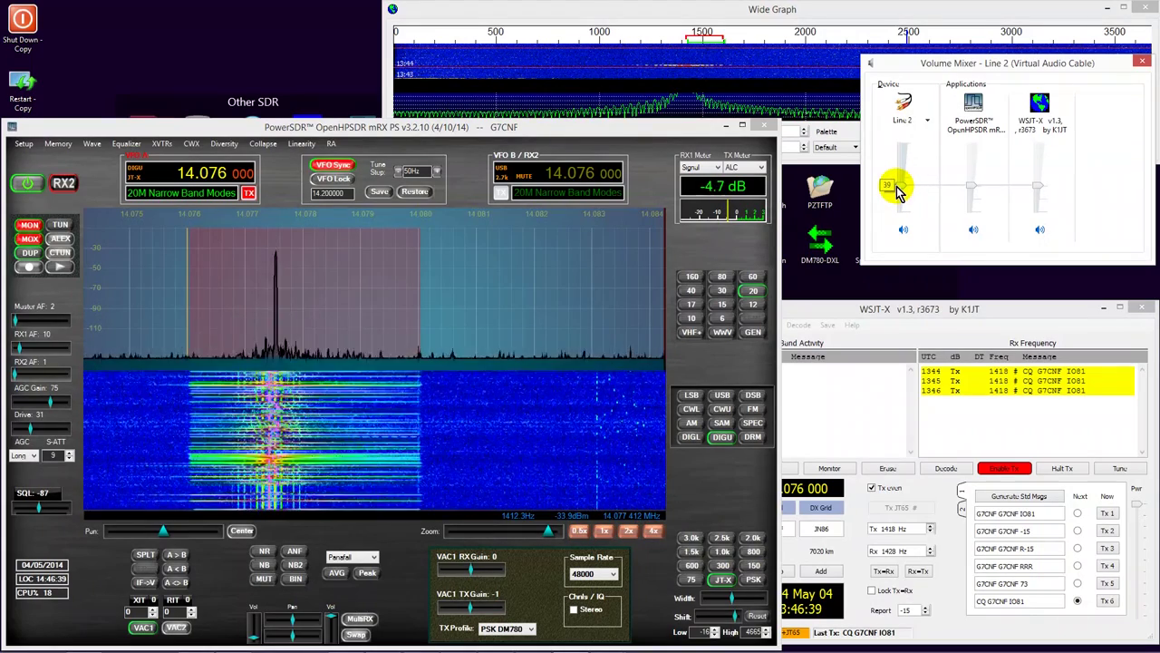
drag(896, 189, 897, 186)
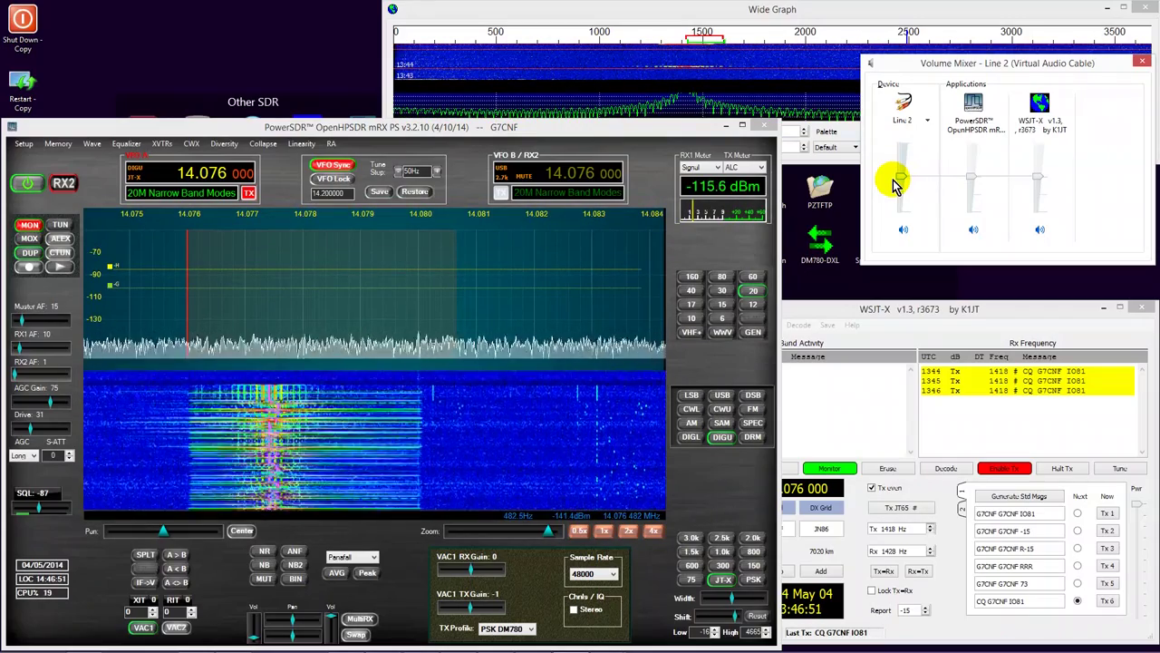
Step: Turn off Tx even in WSJT-X and set PowerSDR's TX meter to forward power (Fwd Pwr) during the next transmission
click(870, 493)
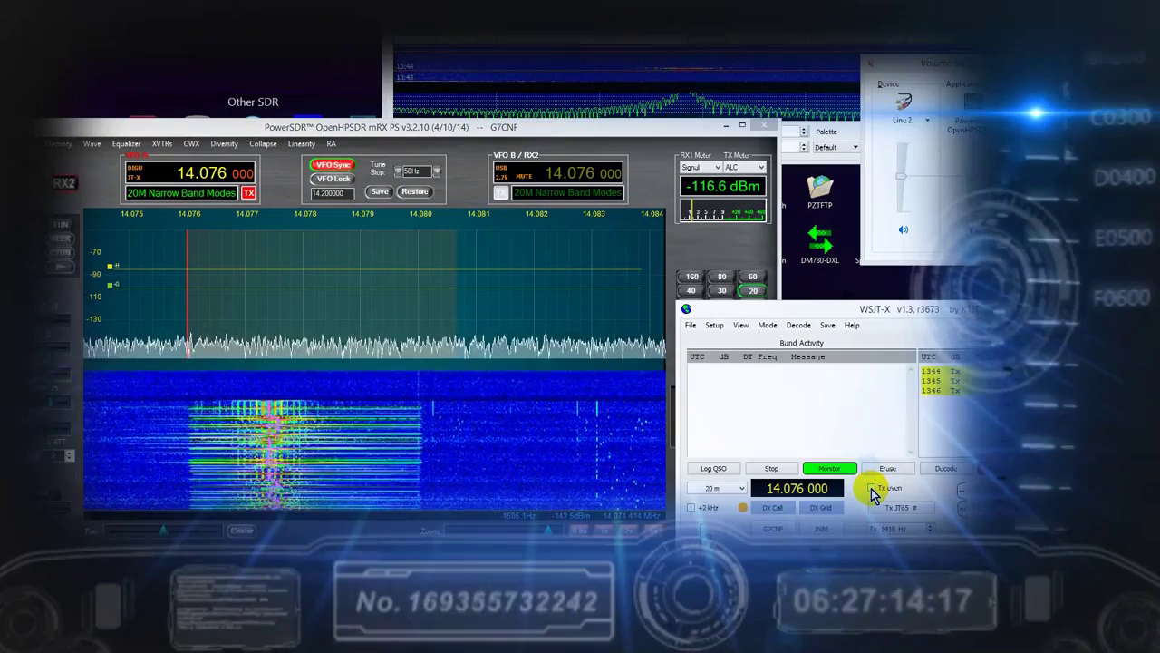
click(724, 247)
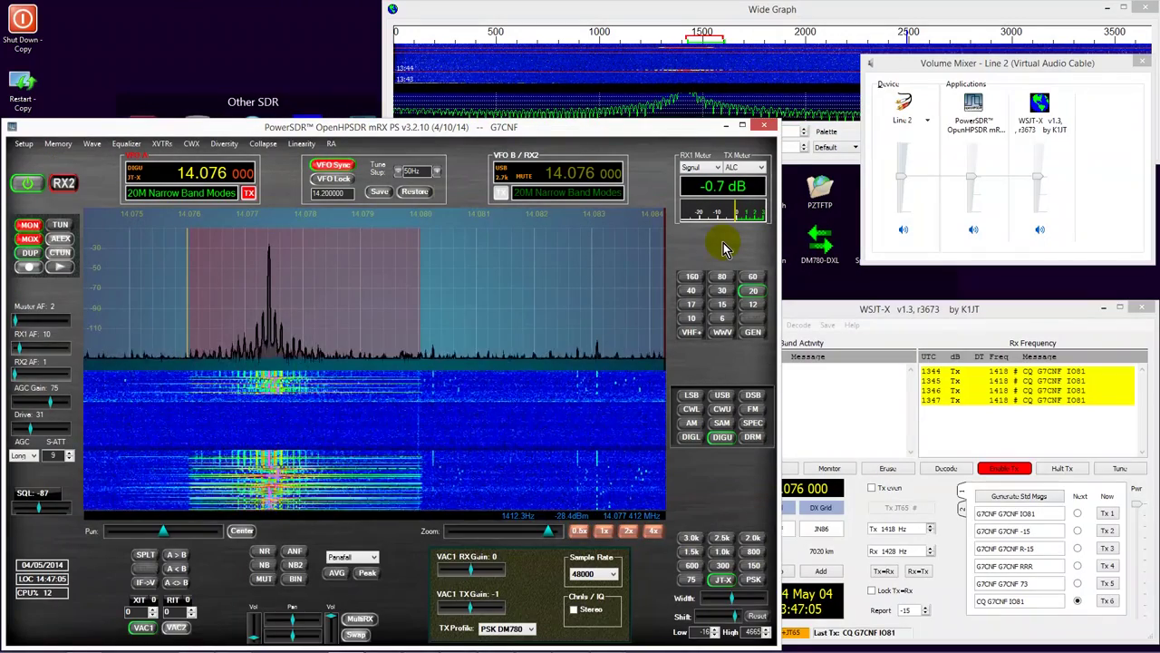
click(743, 168)
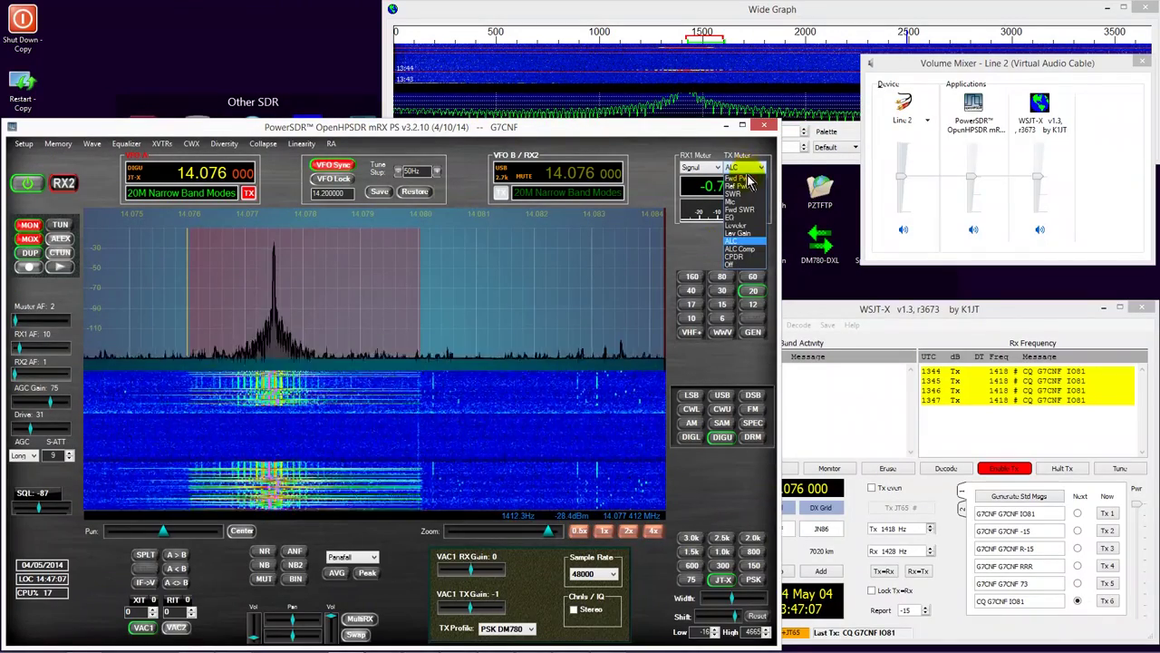
click(745, 179)
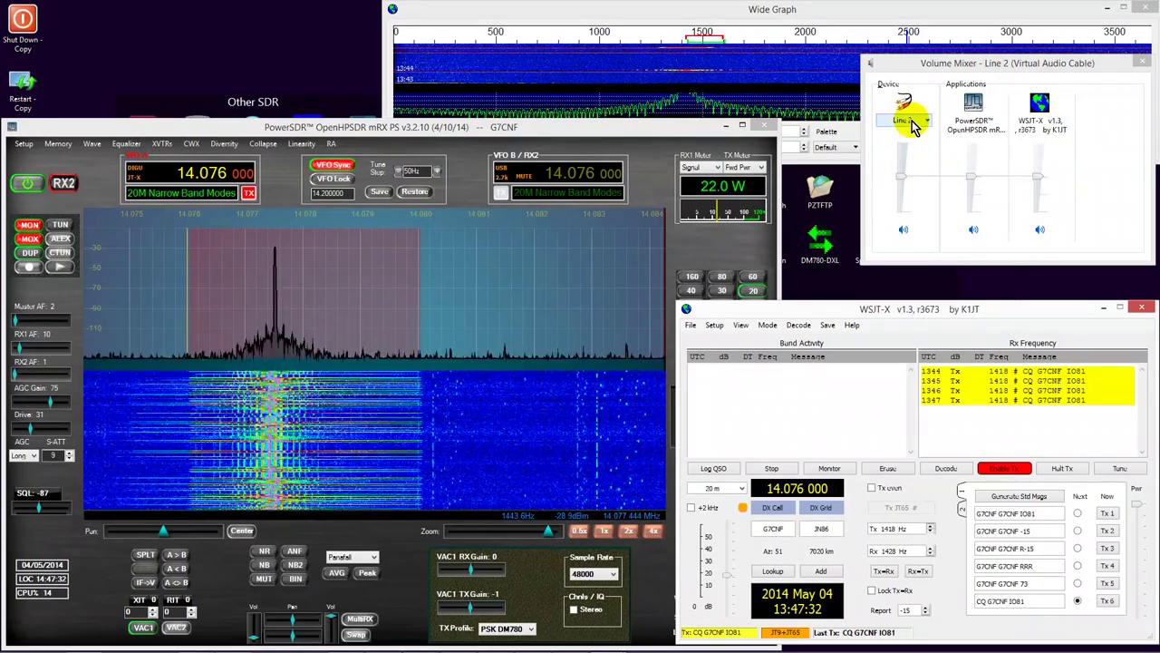
Step: Disable transmission in WSJT-X and review the available TX profiles in PowerSDR, keeping PSK DM780 selected
click(1005, 469)
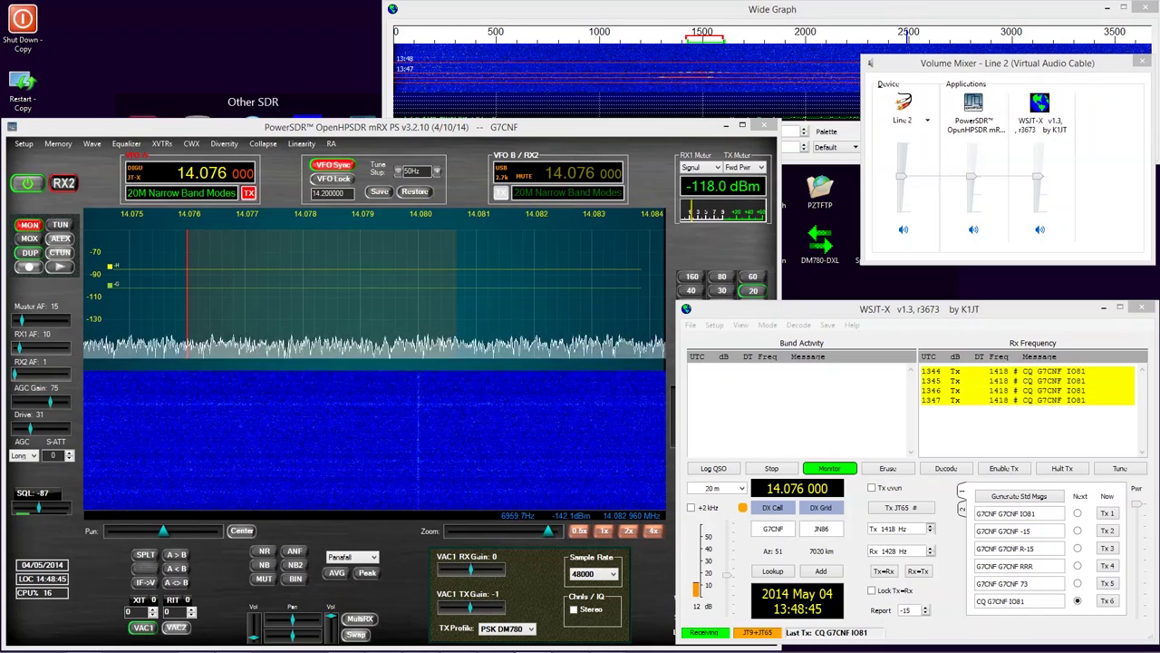
click(902, 182)
drag(902, 186, 759, 401)
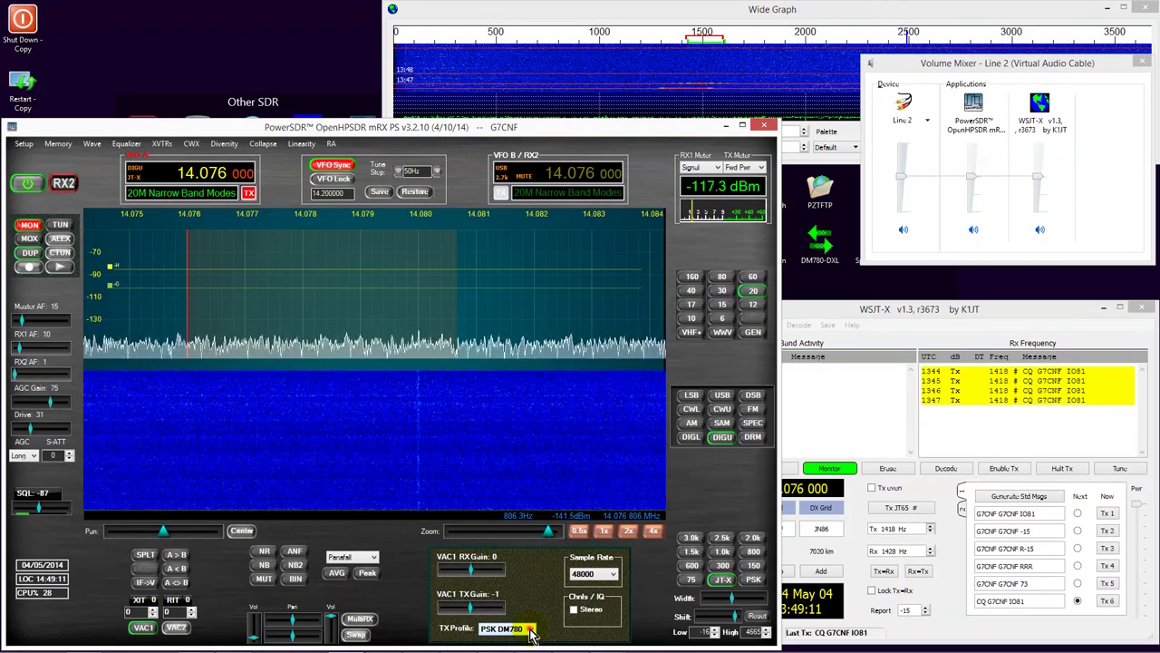
click(534, 629)
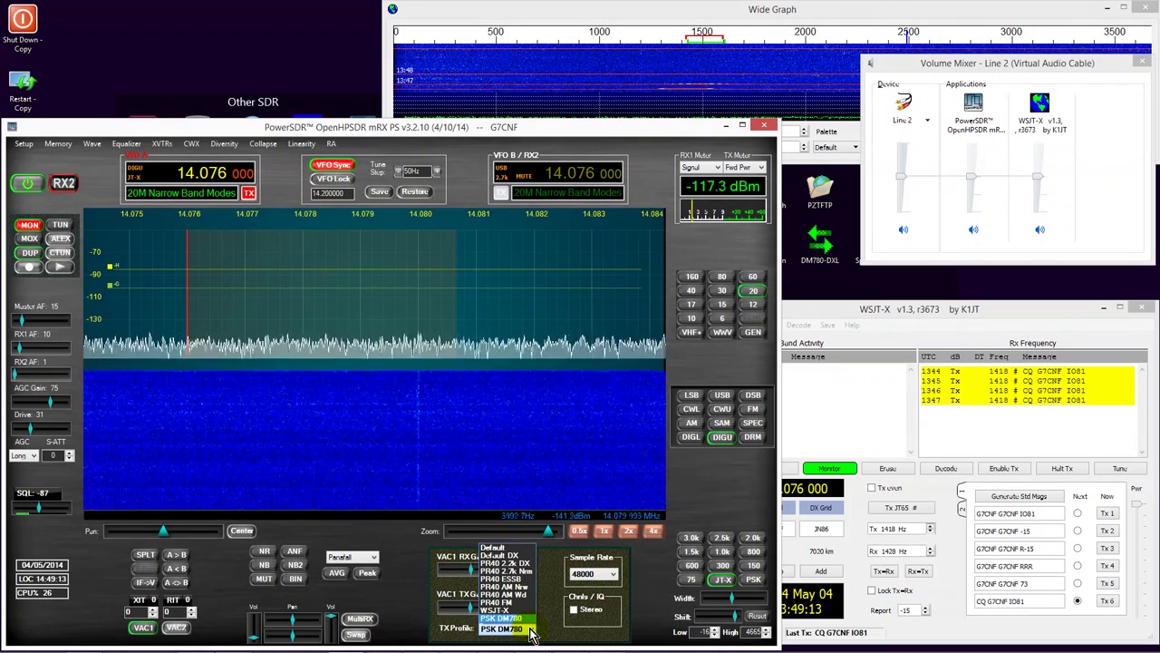
click(533, 632)
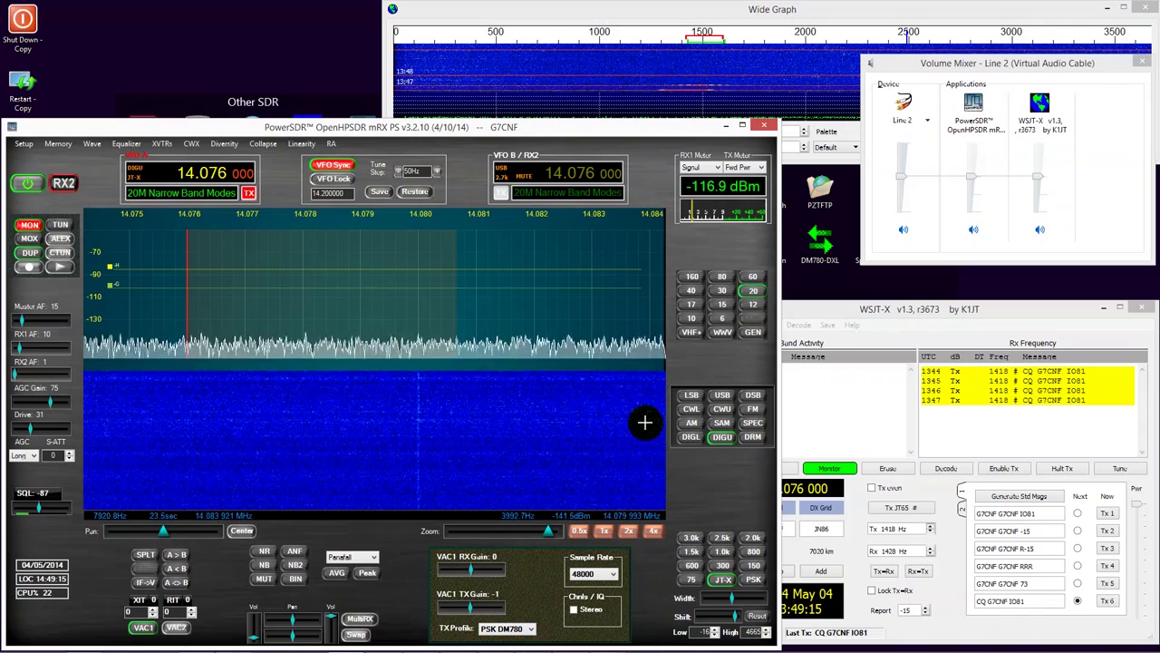